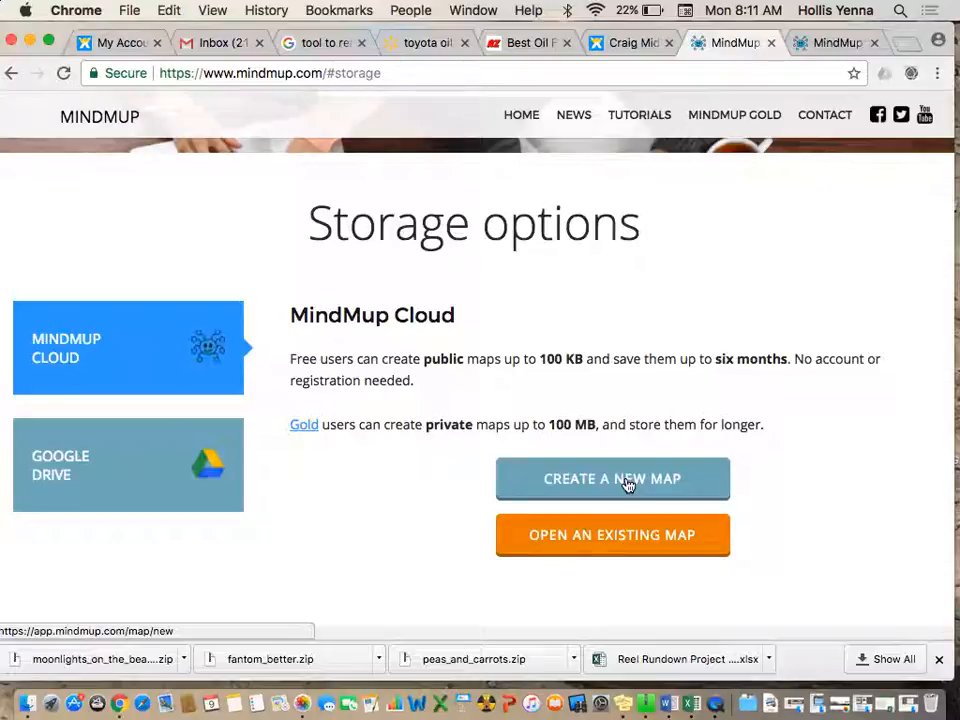
Create a new MindMup Cloud map and title the central node with the author's name followed by "'s Story"
{"action": "left_click", "coordinate": [628, 482]}
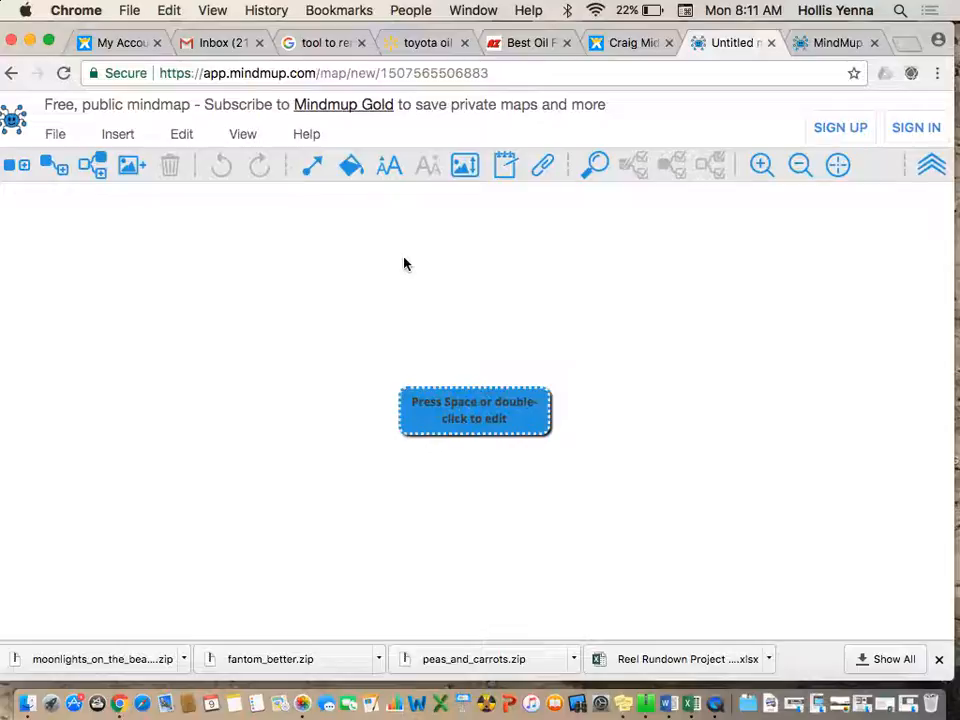
{"action": "double_click", "coordinate": [497, 414]}
{"action": "type", "text": "Mr. yenna"}
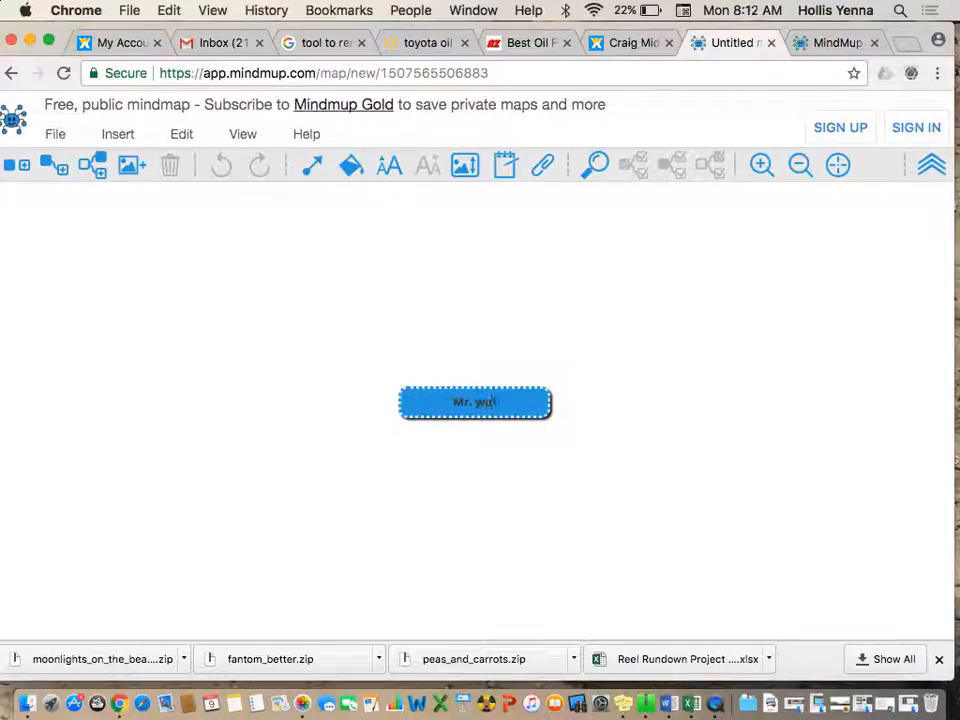
{"action": "key", "text": "BackSpace"}
{"action": "key", "text": "BackSpace"}
{"action": "key", "text": "BackSpace"}
{"action": "type", "text": "enna;s"}
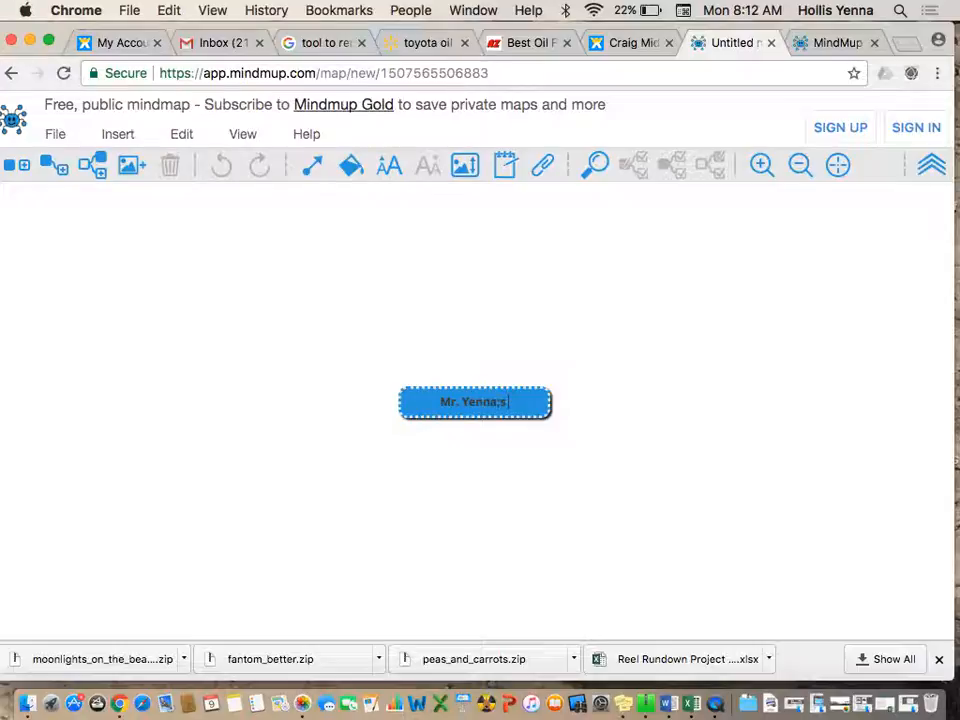
{"action": "key", "text": "BackSpace"}
{"action": "key", "text": "BackSpace"}
{"action": "type", "text": "'s Story"}
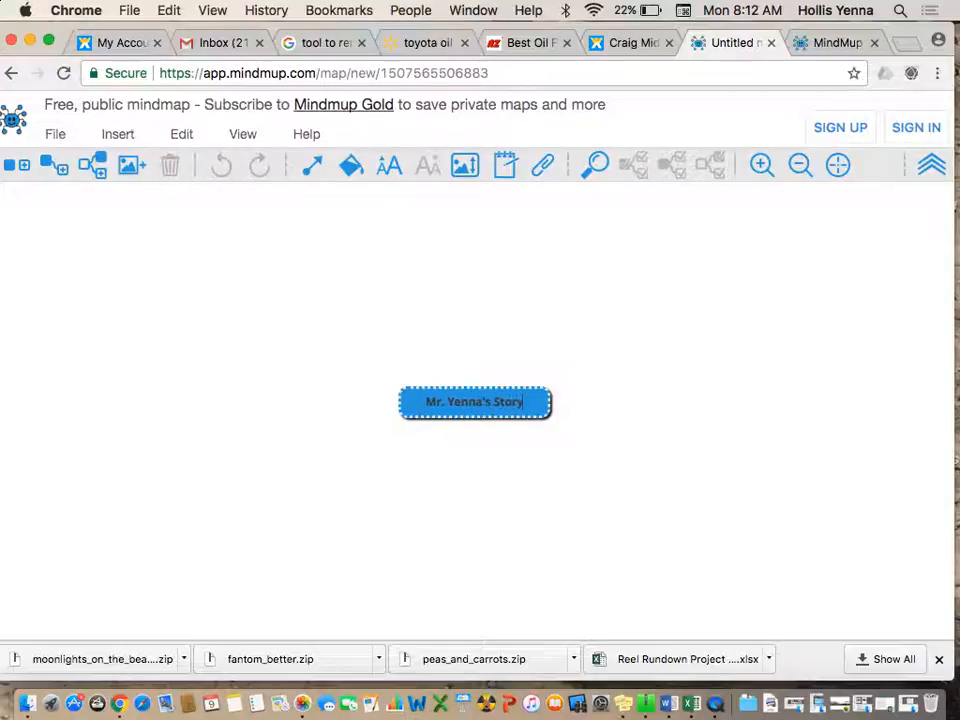
{"action": "left_click", "coordinate": [476, 352]}
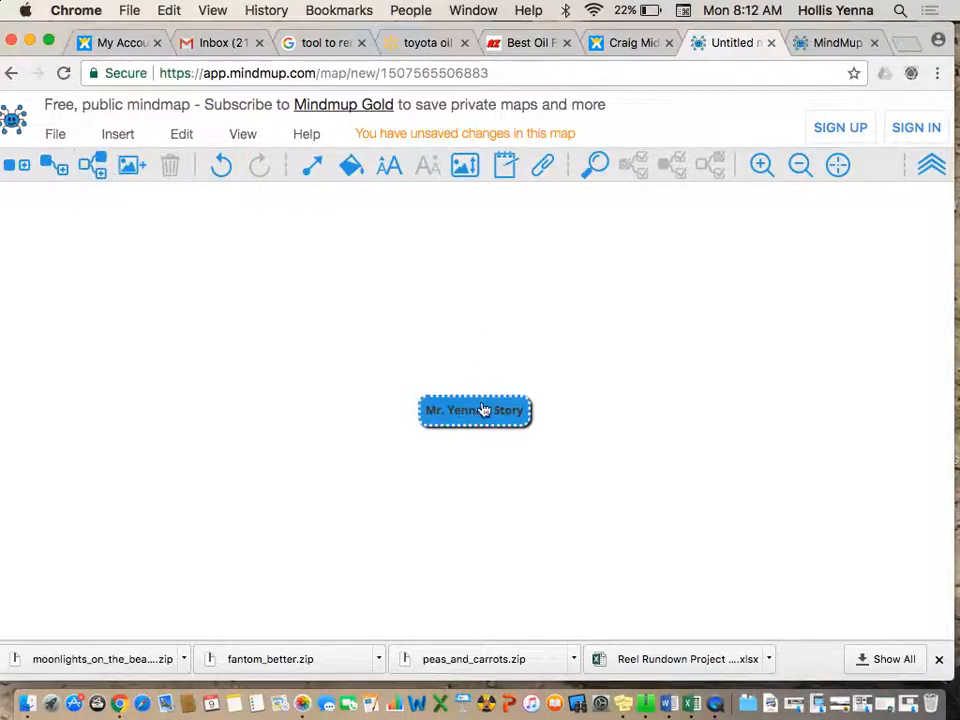
Add a child node reading "I lose my keys" to the central story node
{"action": "left_click", "coordinate": [68, 172]}
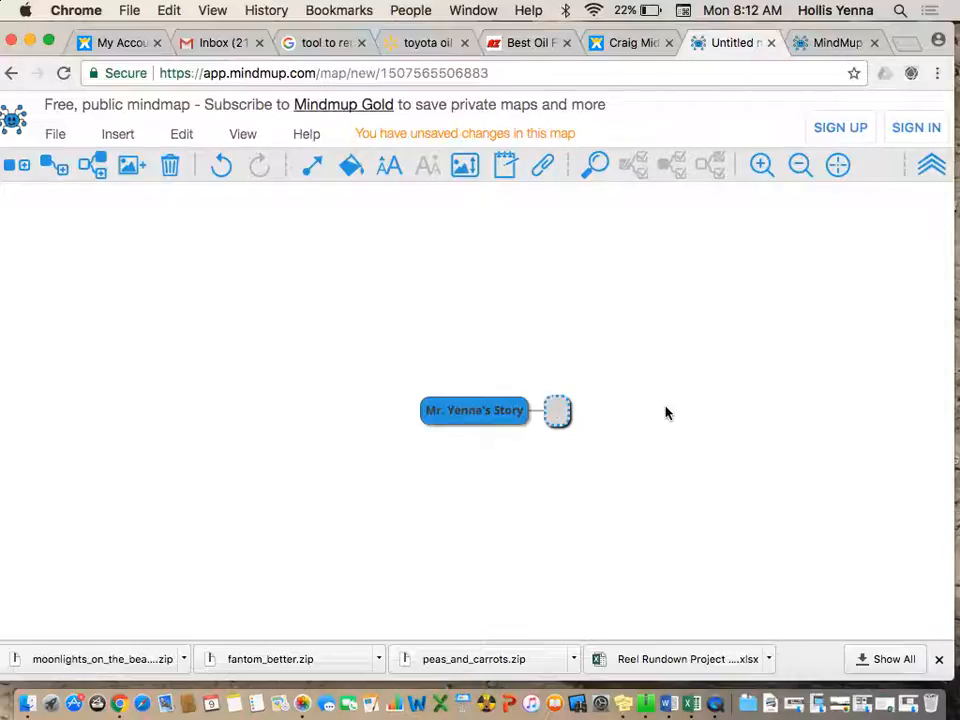
{"action": "type", "text": "I lose"}
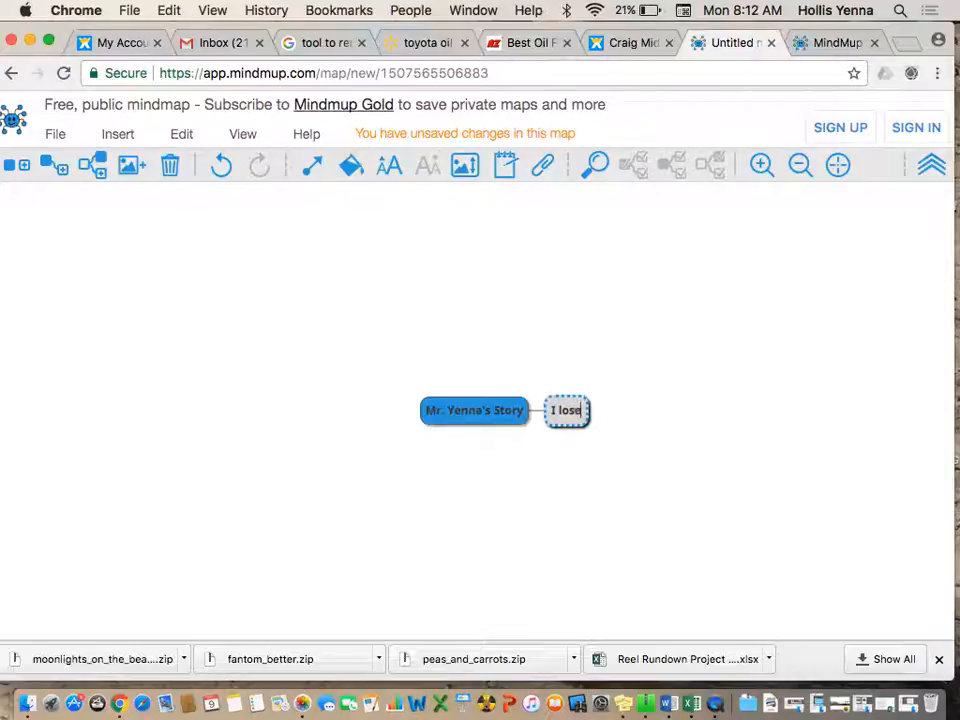
{"action": "type", "text": " my keys"}
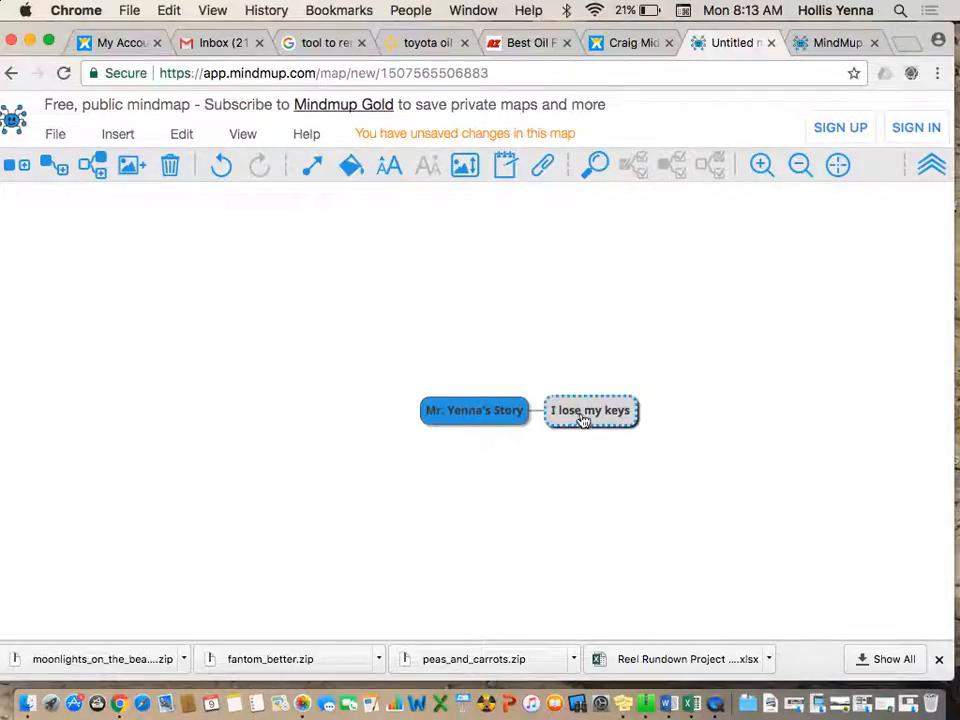
Add a child node reading "Looking around the house" to the "I lose my keys" node
{"action": "left_click", "coordinate": [53, 165]}
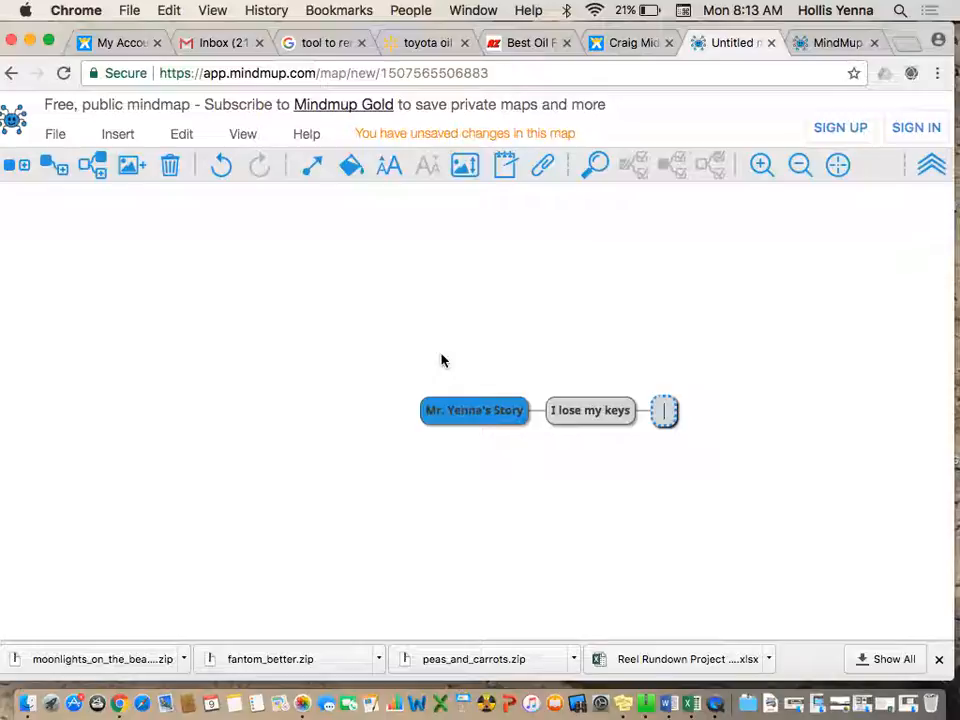
{"action": "type", "text": "Looking"}
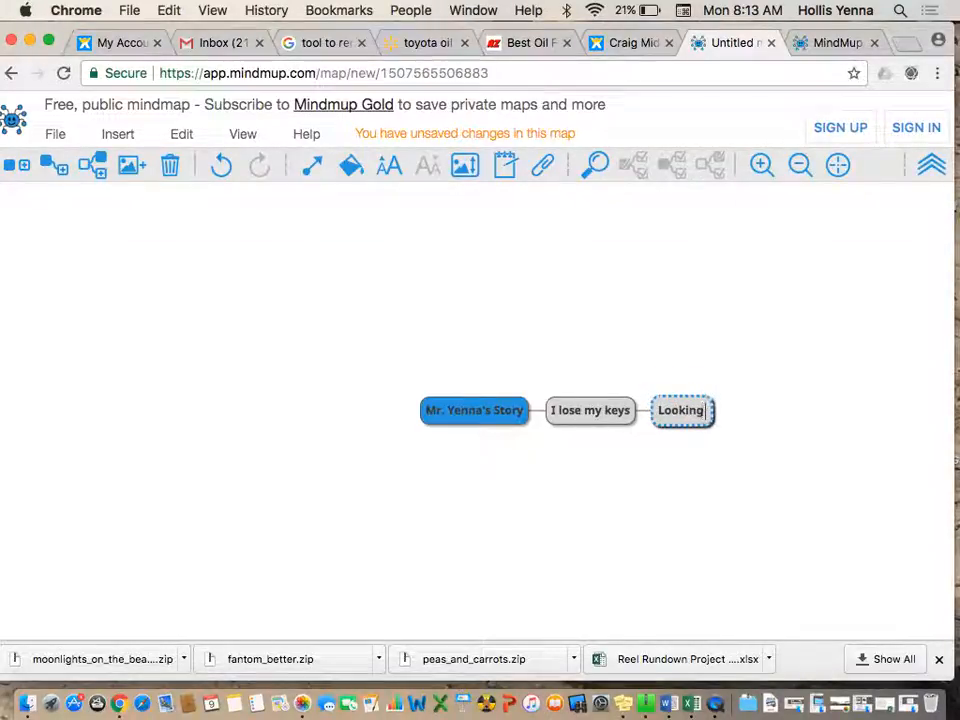
{"action": "type", "text": " around the house"}
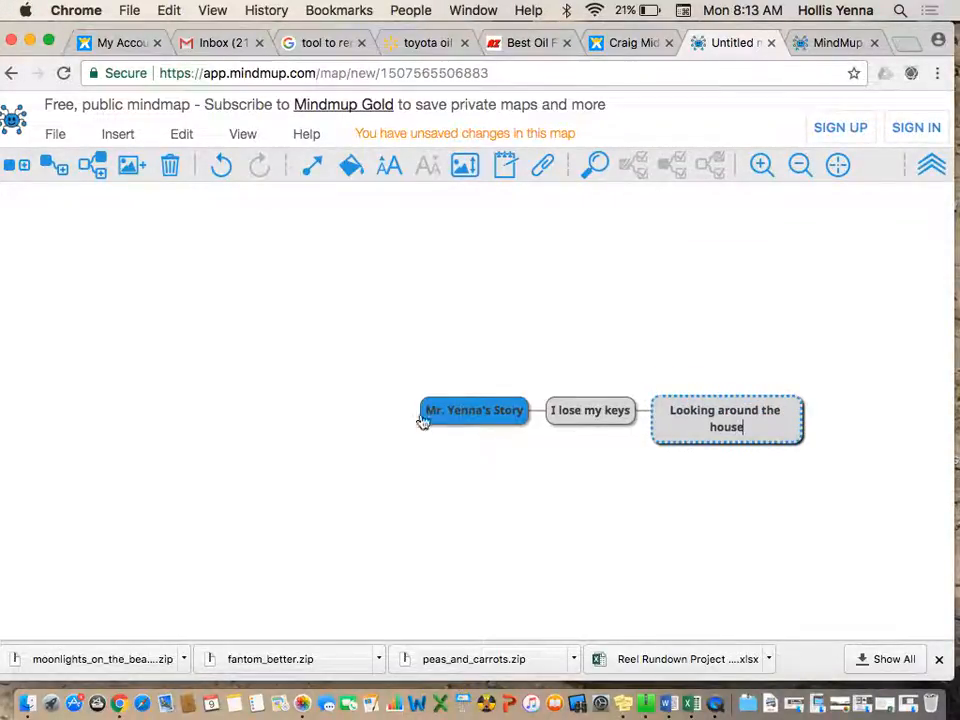
{"action": "key", "text": "Return"}
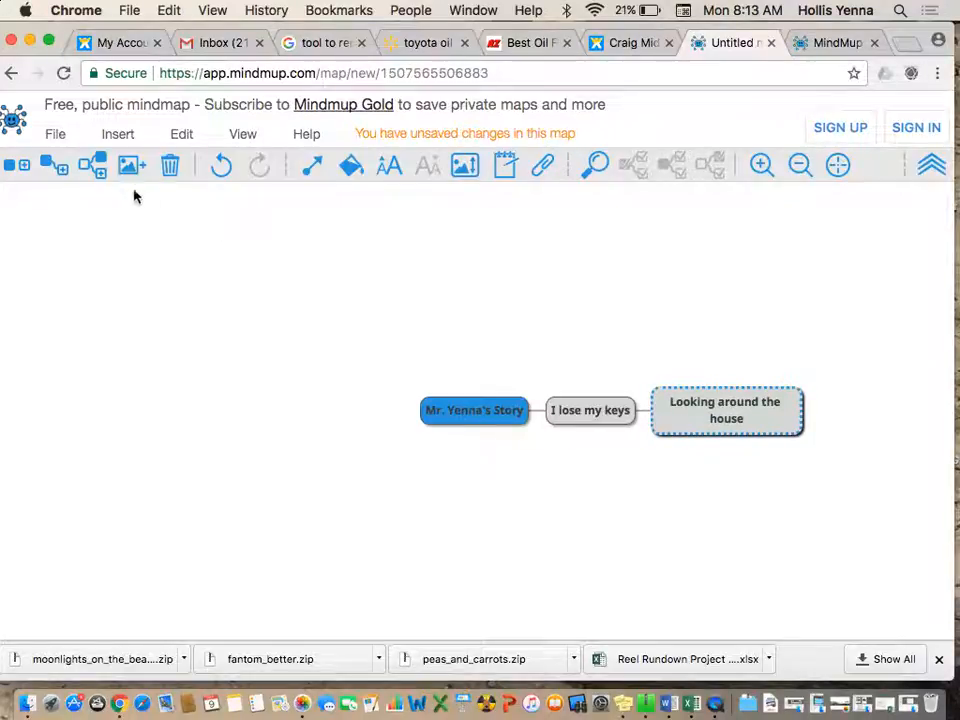
Extend the chain after "Looking around the house" with the nodes "Looking at school for it" and "I walk to the grocery store"
{"action": "left_click", "coordinate": [62, 163]}
{"action": "type", "text": "Looking at school for it"}
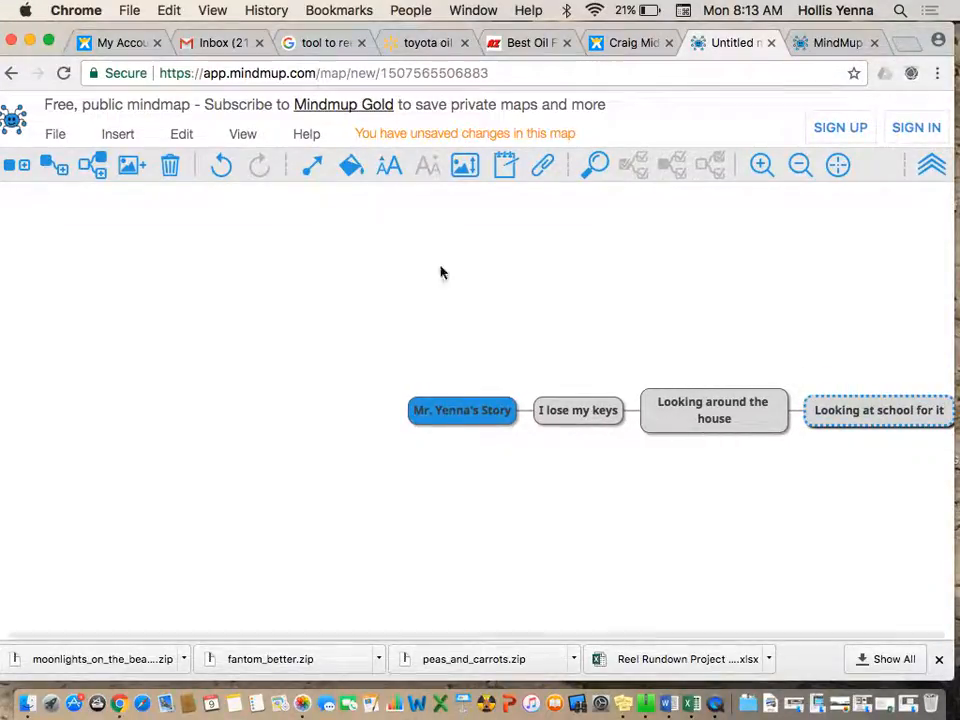
{"action": "left_click", "coordinate": [58, 166]}
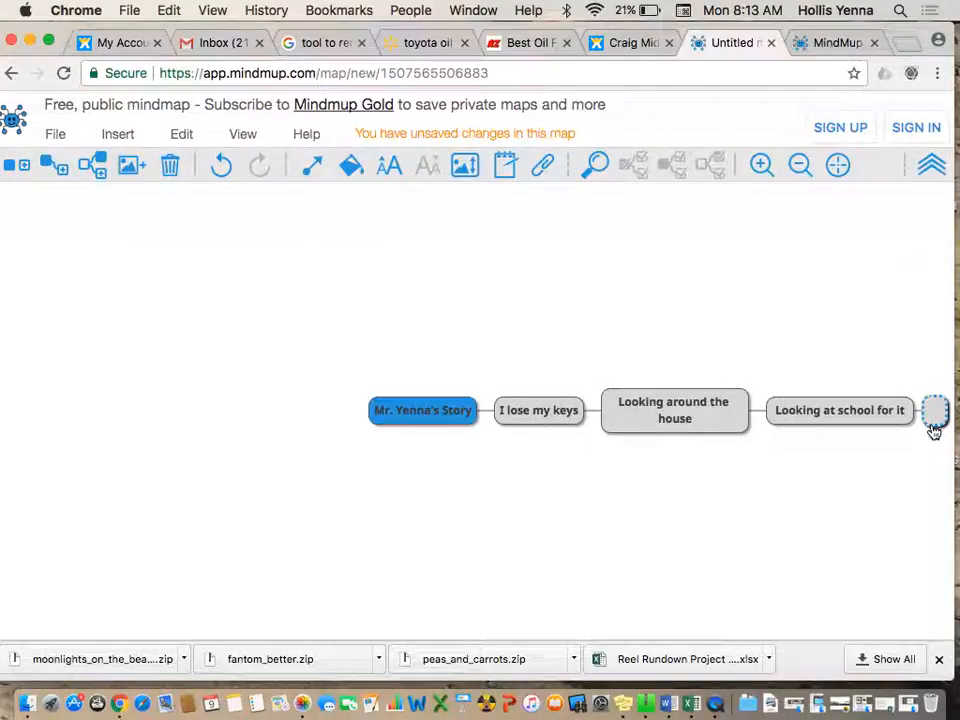
{"action": "type", "text": "I walk to"}
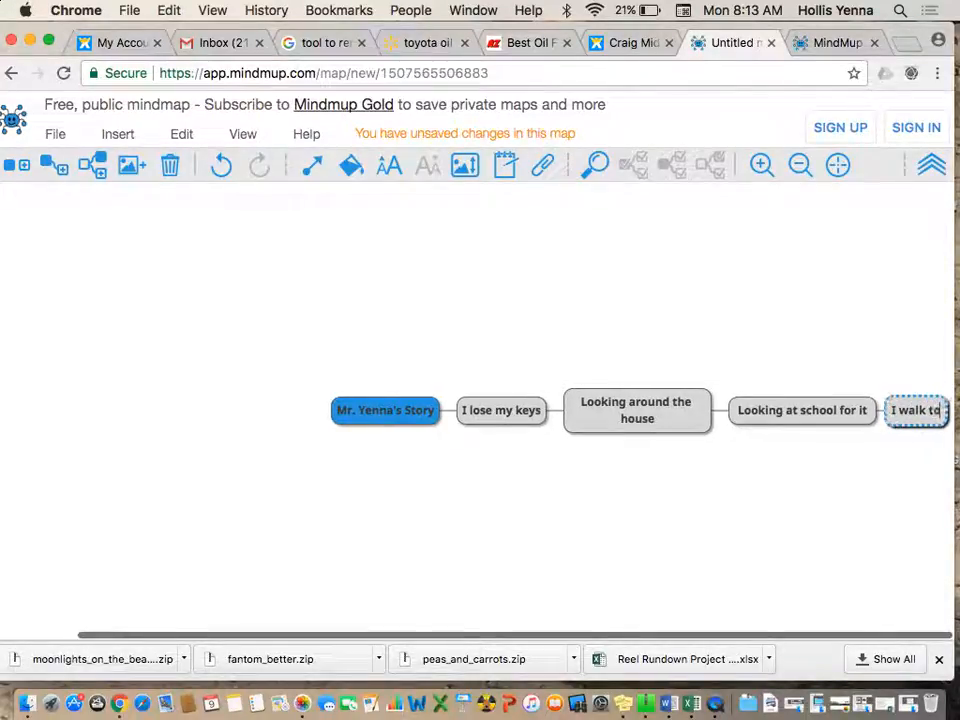
{"action": "type", "text": " the grocery store"}
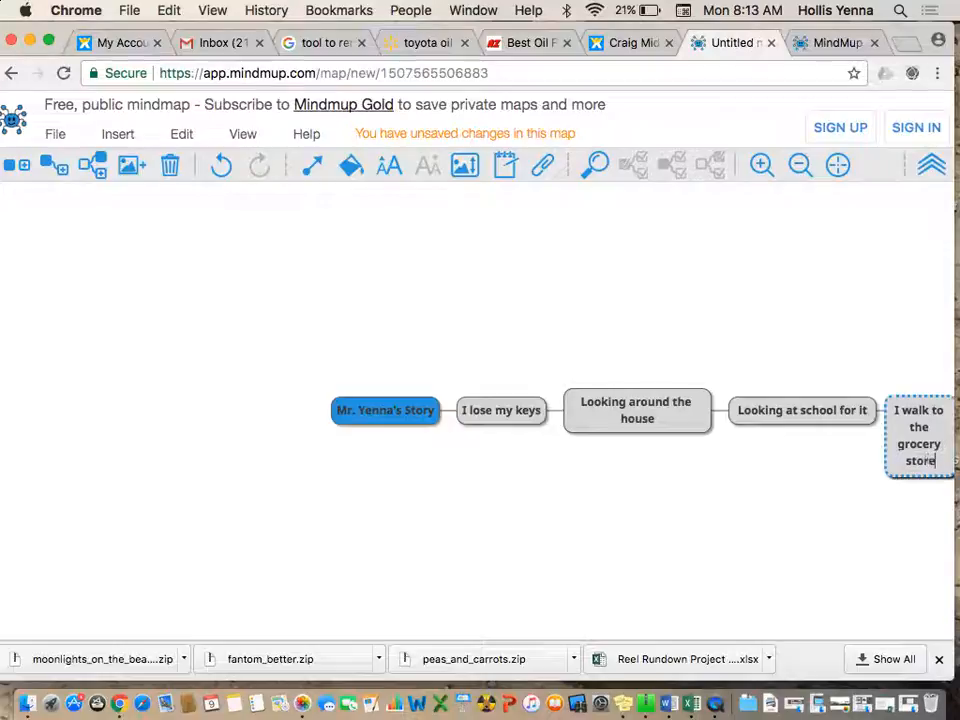
{"action": "key", "text": "Return"}
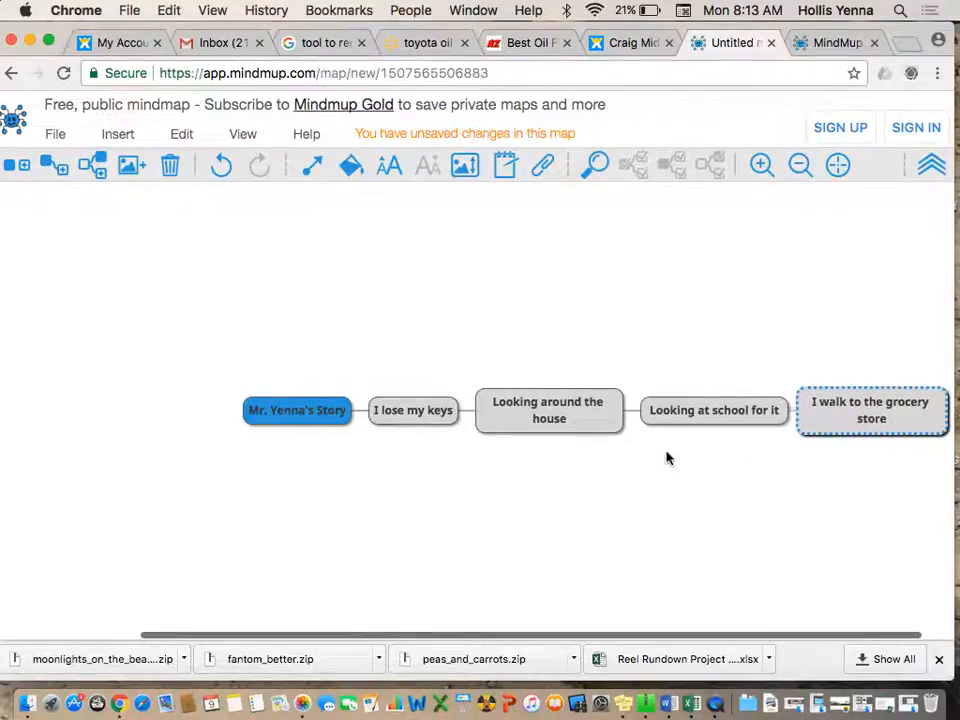
Add a child node reading "I find my keys hanging from a tree" to the grocery store node
{"action": "left_click", "coordinate": [58, 168]}
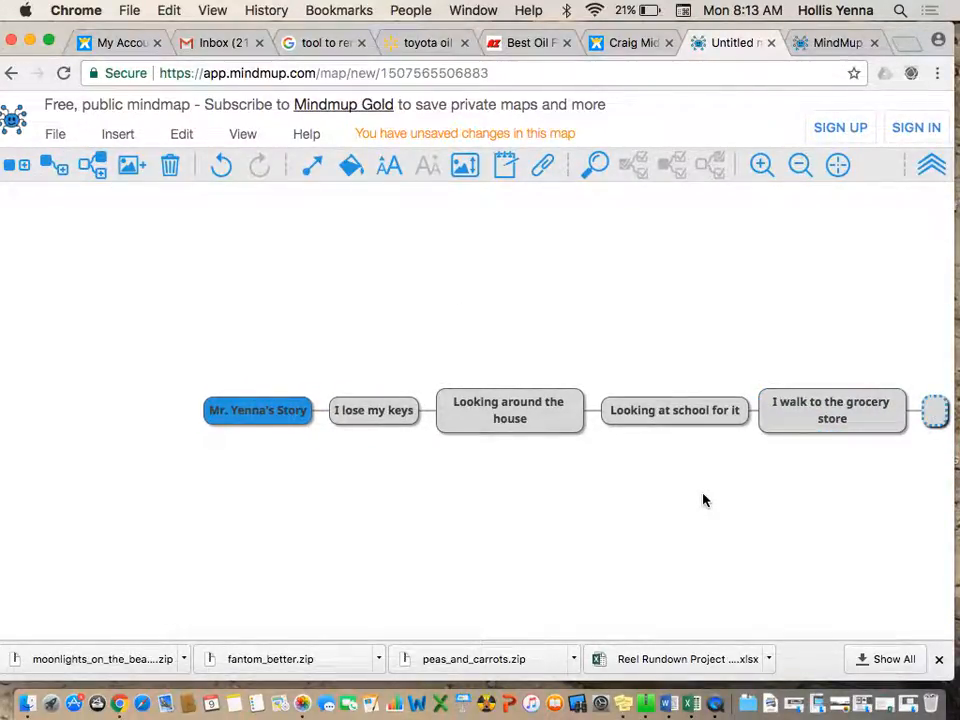
{"action": "type", "text": "I find my key"}
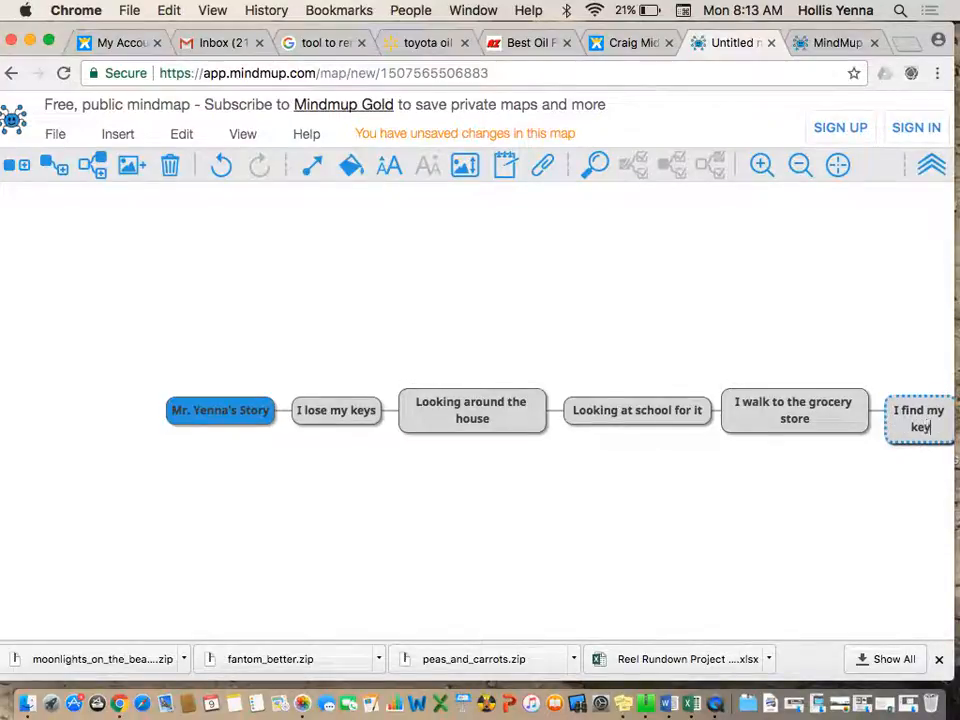
{"action": "type", "text": "s hanging from a"}
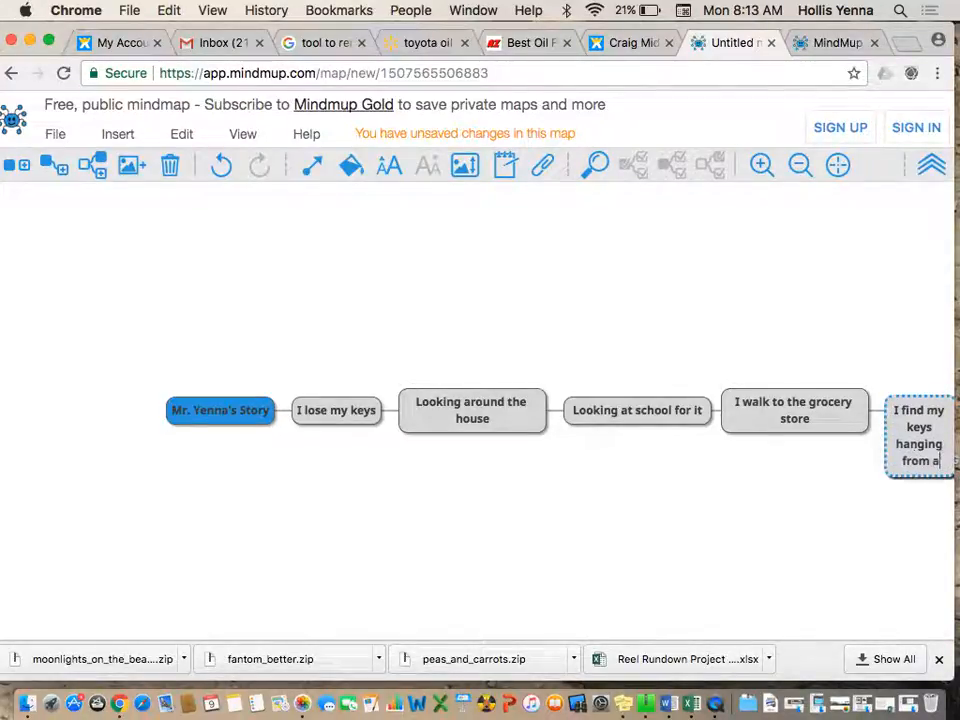
{"action": "type", "text": " tree"}
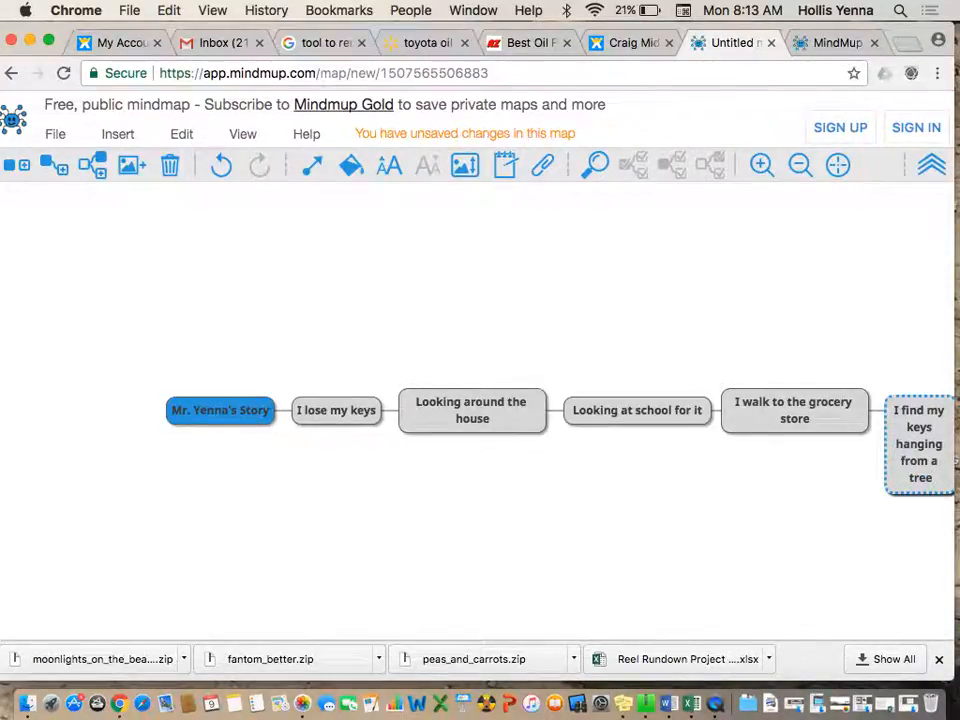
{"action": "key", "text": "Return"}
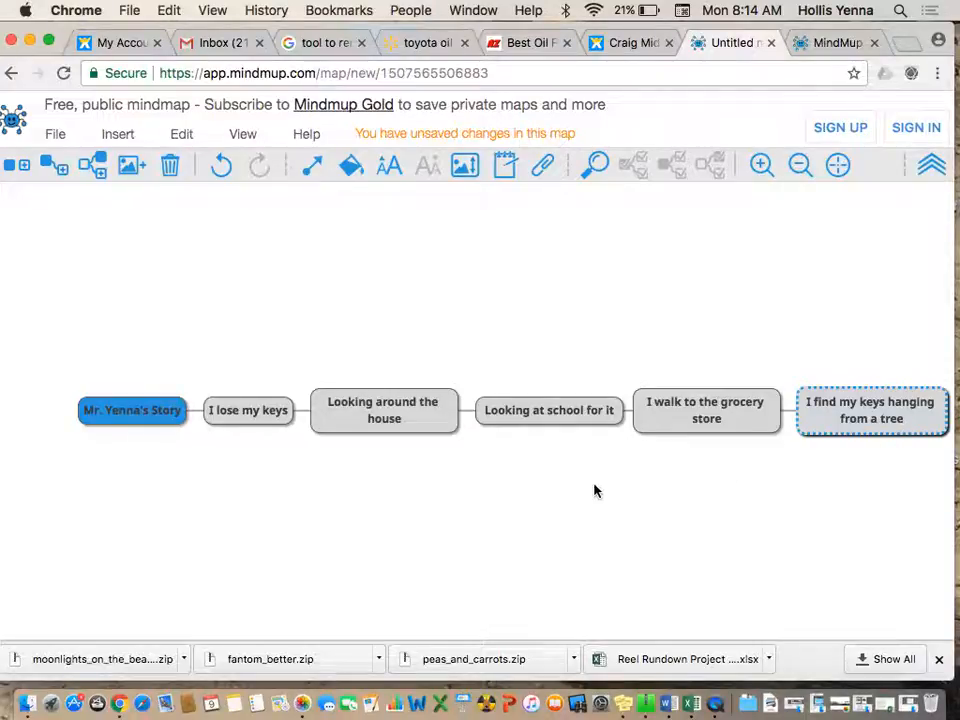
{"action": "left_click", "coordinate": [121, 420]}
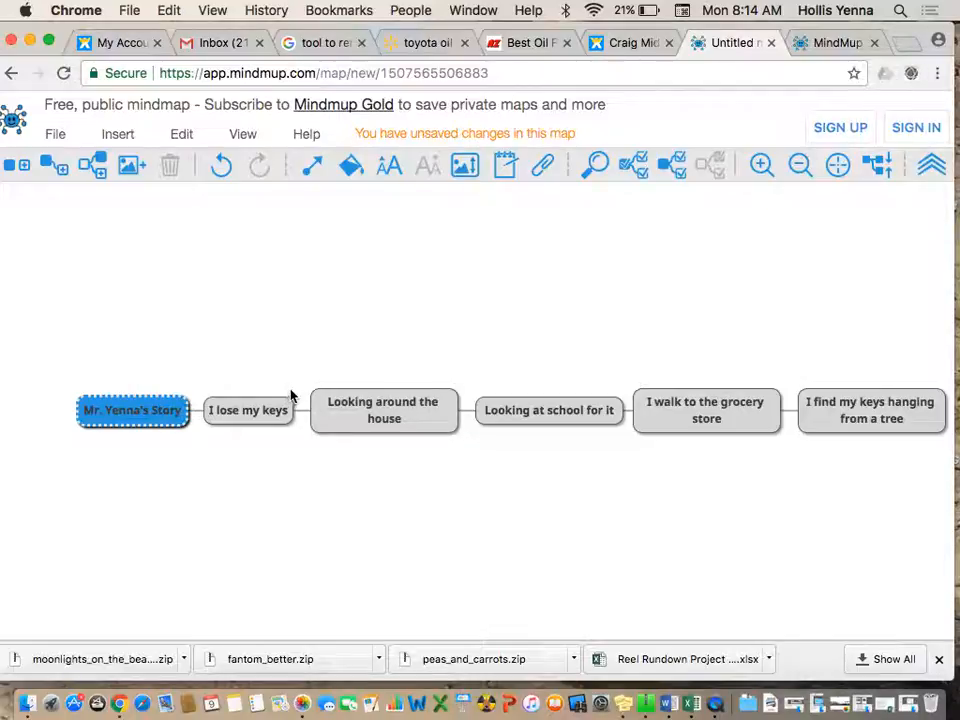
{"action": "left_click", "coordinate": [54, 166]}
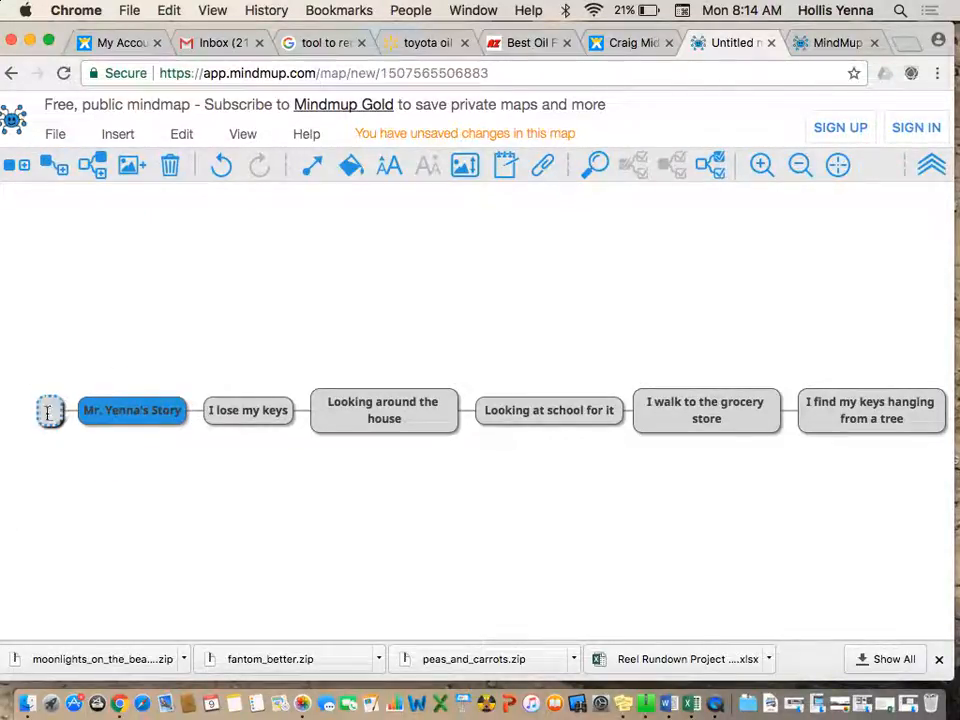
{"action": "left_click", "coordinate": [45, 418]}
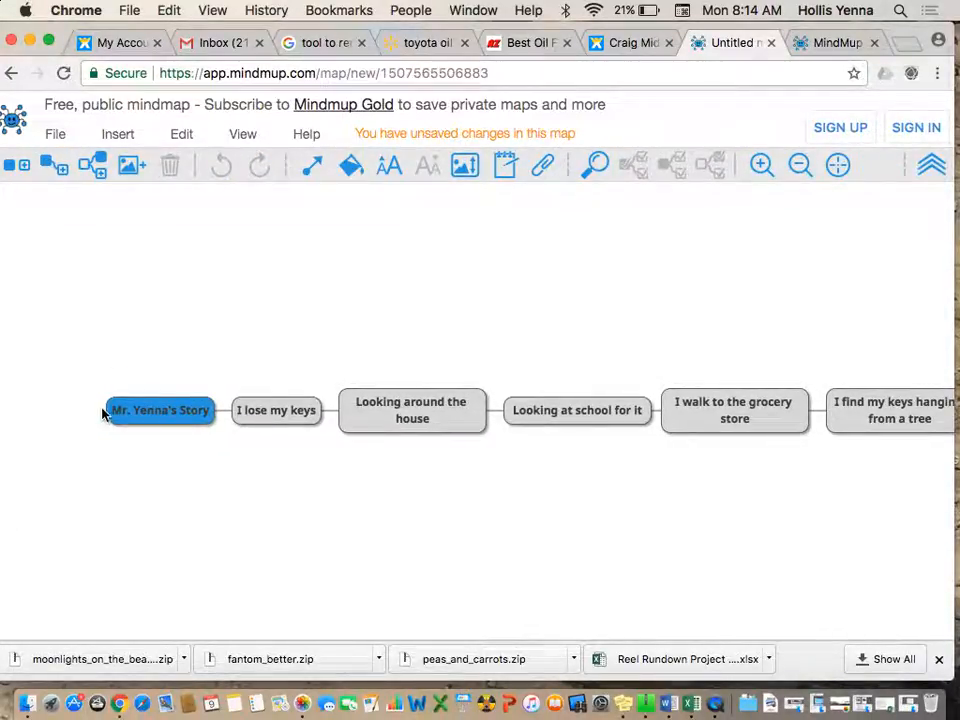
Start a second branch from the central story node with a child node reading "Dog named scruffy"
{"action": "double_click", "coordinate": [154, 418]}
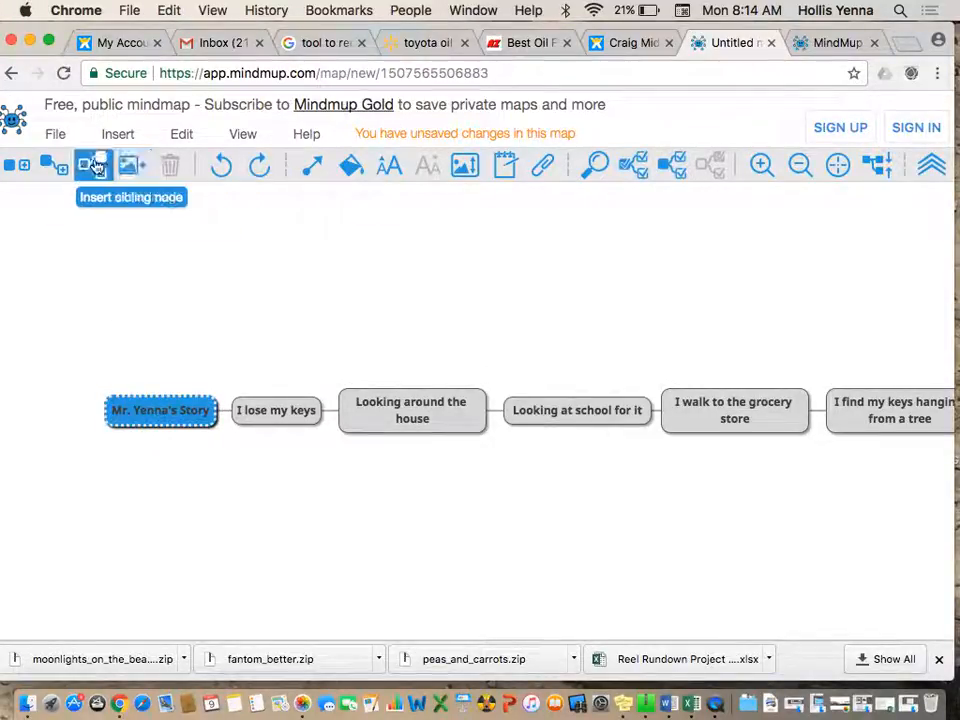
{"action": "left_click", "coordinate": [54, 165]}
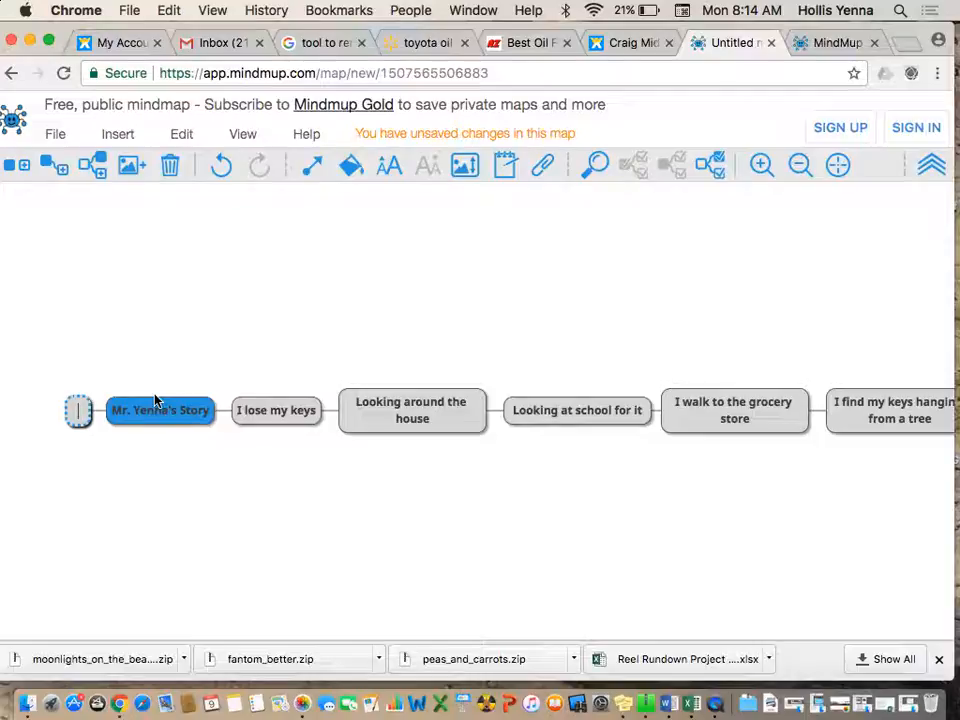
{"action": "type", "text": "Dog named scruffy"}
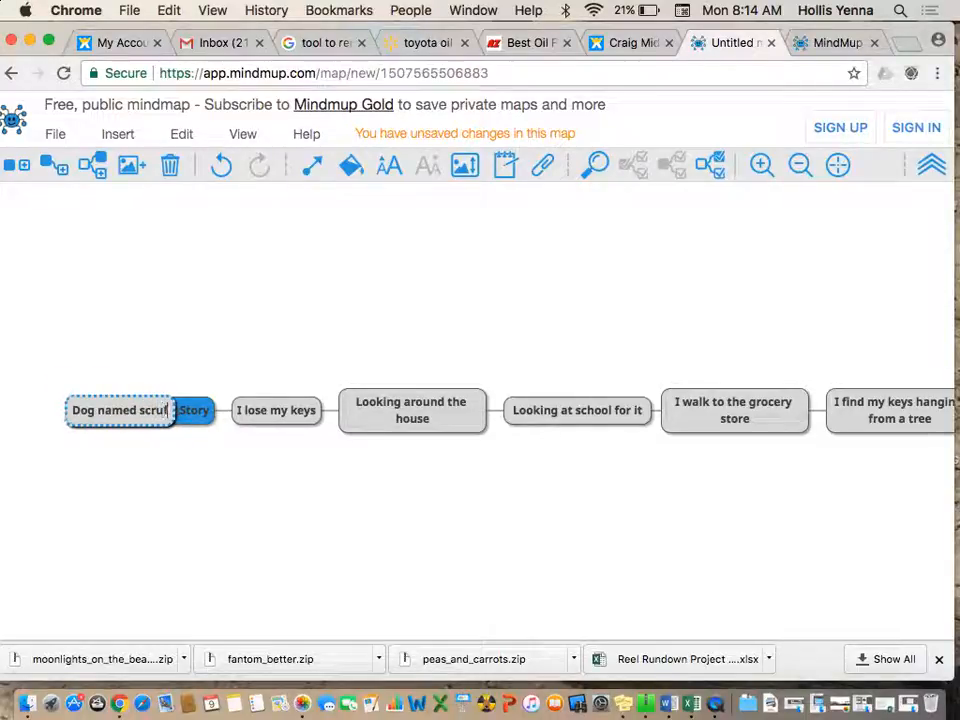
{"action": "key", "text": "Return"}
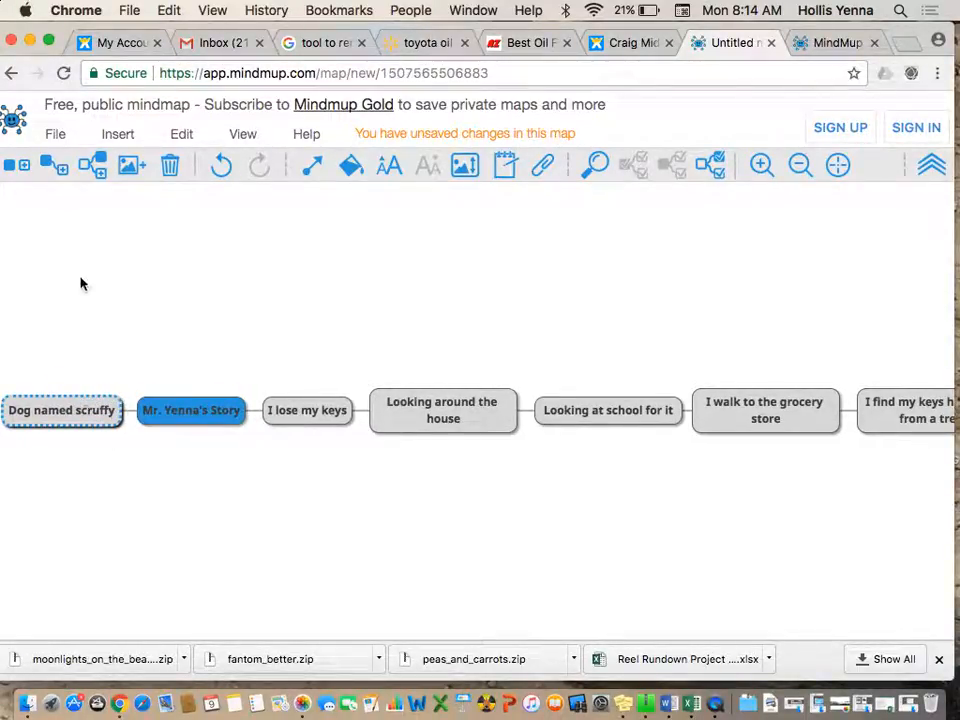
Add a child node reading "Scruffy has fleas and wants to get rid of them" to the "Dog named scruffy" node
{"action": "left_click", "coordinate": [47, 167]}
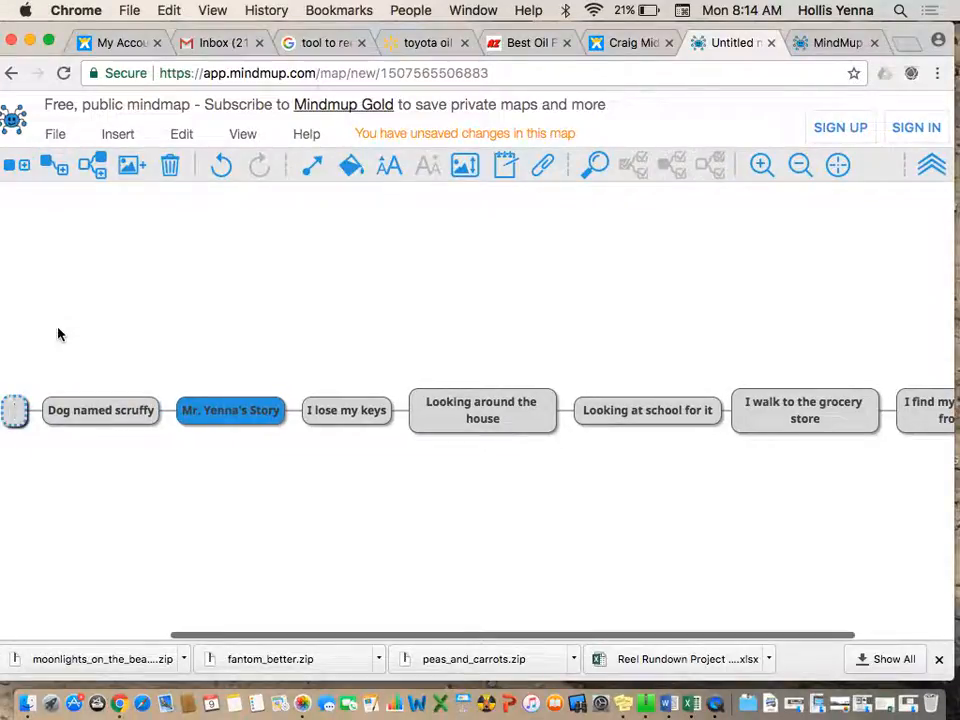
{"action": "type", "text": "SCruffy"}
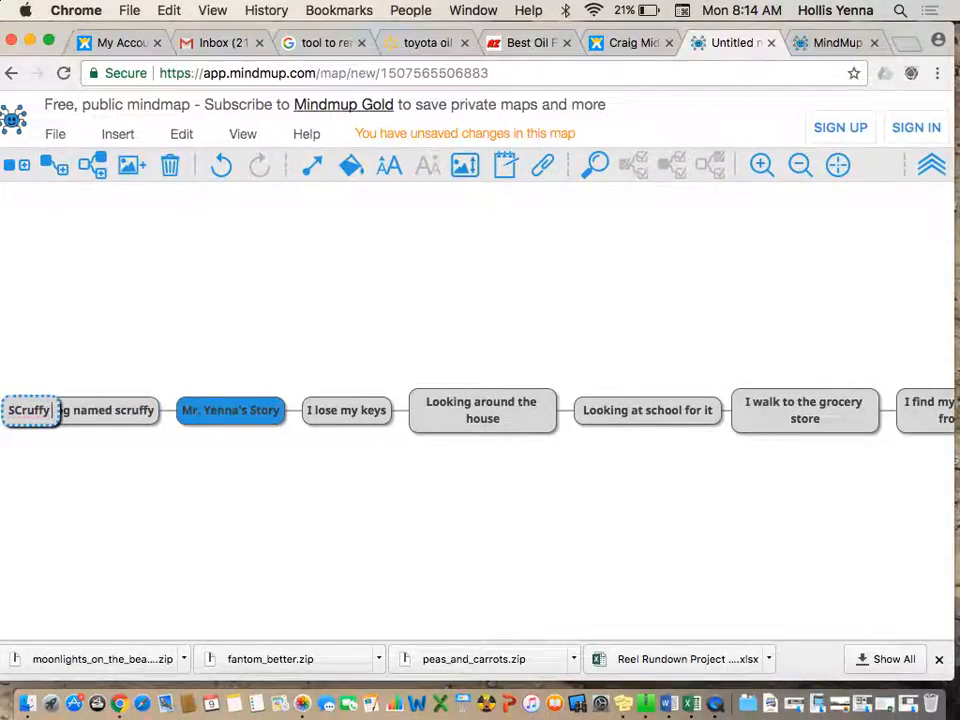
{"action": "key", "text": "BackSpace"}
{"action": "type", "text": "cruffy has fe"}
{"action": "key", "text": "BackSpace"}
{"action": "type", "text": "leas and"}
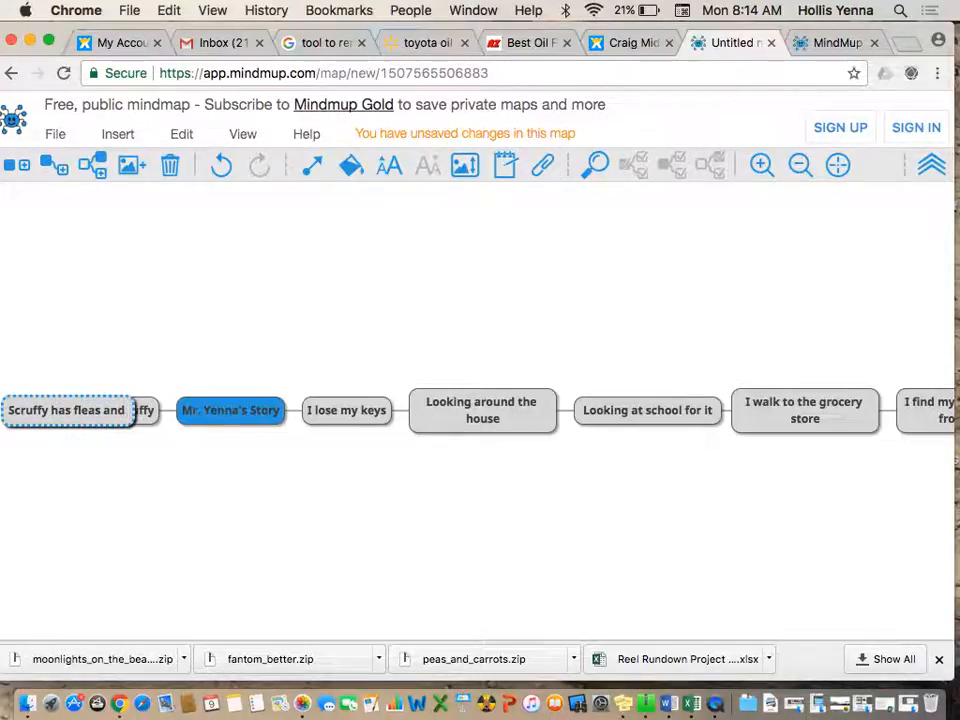
{"action": "type", "text": " wa"}
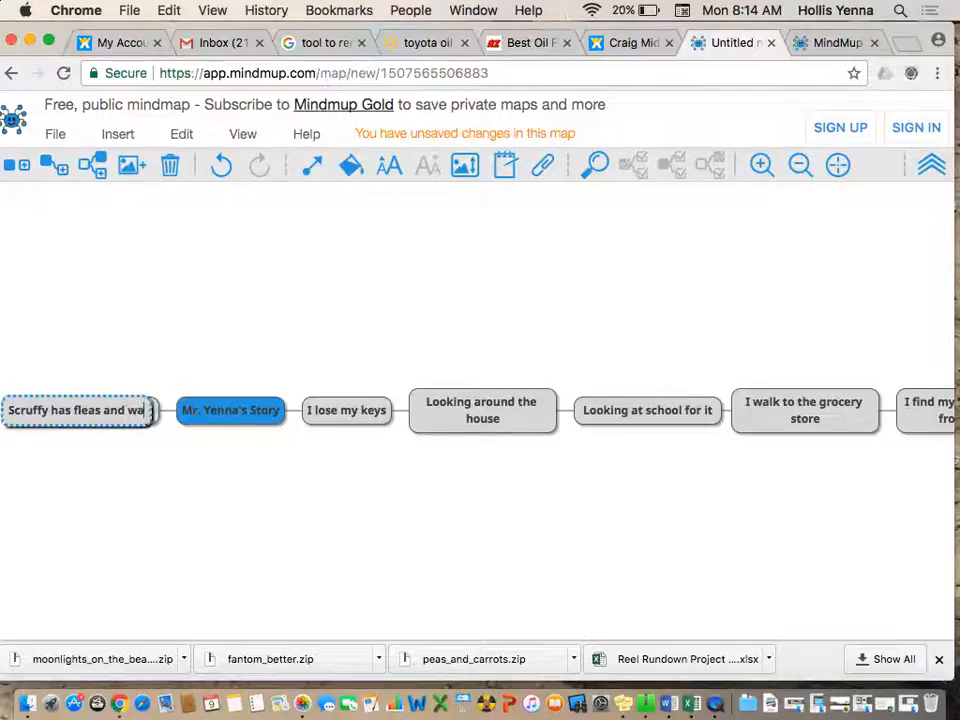
{"action": "type", "text": "nts to get rid of them"}
{"action": "key", "text": "Return"}
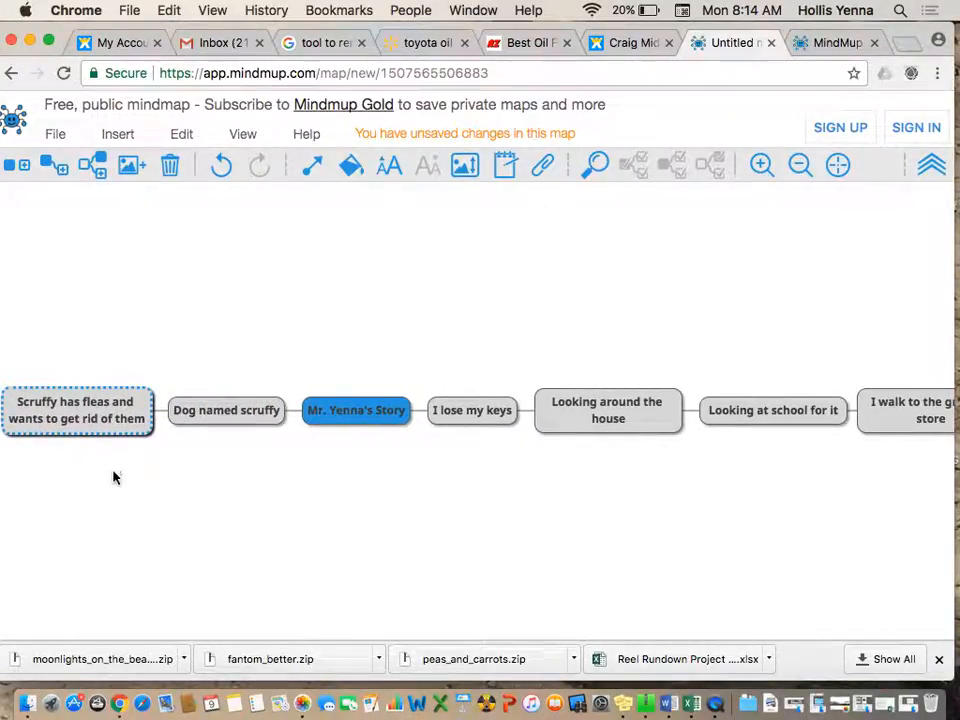
Add a child node reading "Has no hands, can't put on flea shampoo" to the node about Scruffy having fleas
{"action": "left_click", "coordinate": [54, 165]}
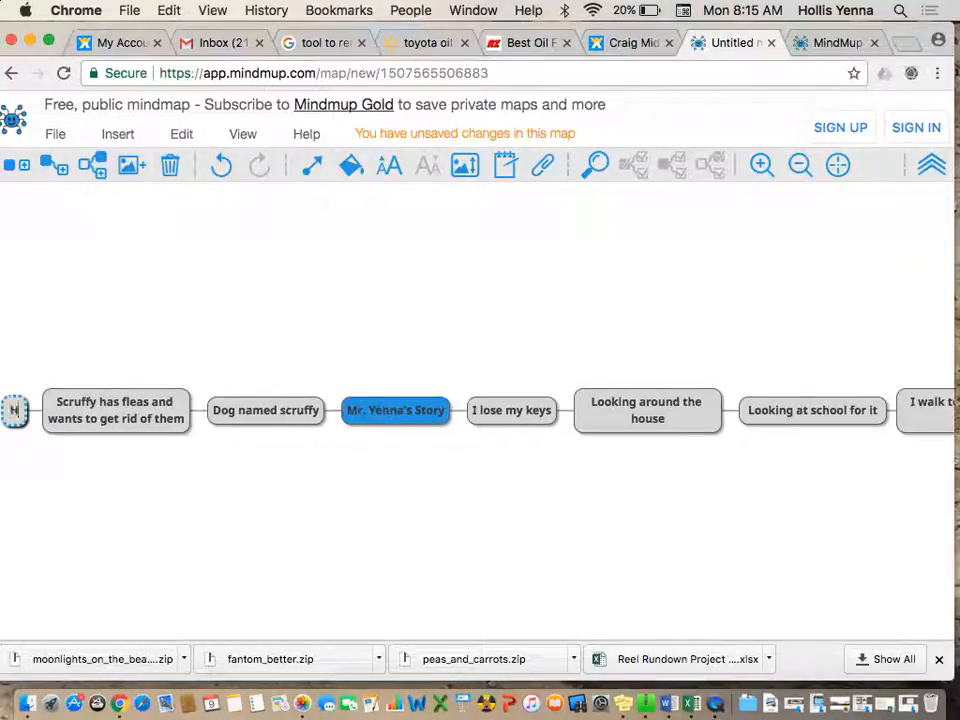
{"action": "type", "text": "as no hands,"}
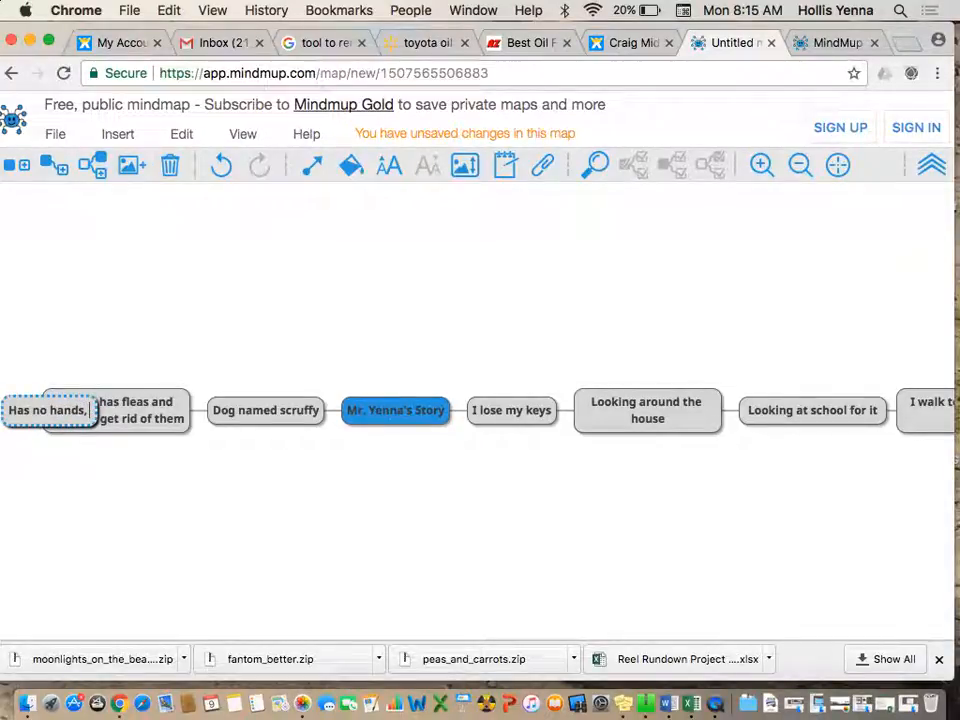
{"action": "type", "text": " can't put on flea"}
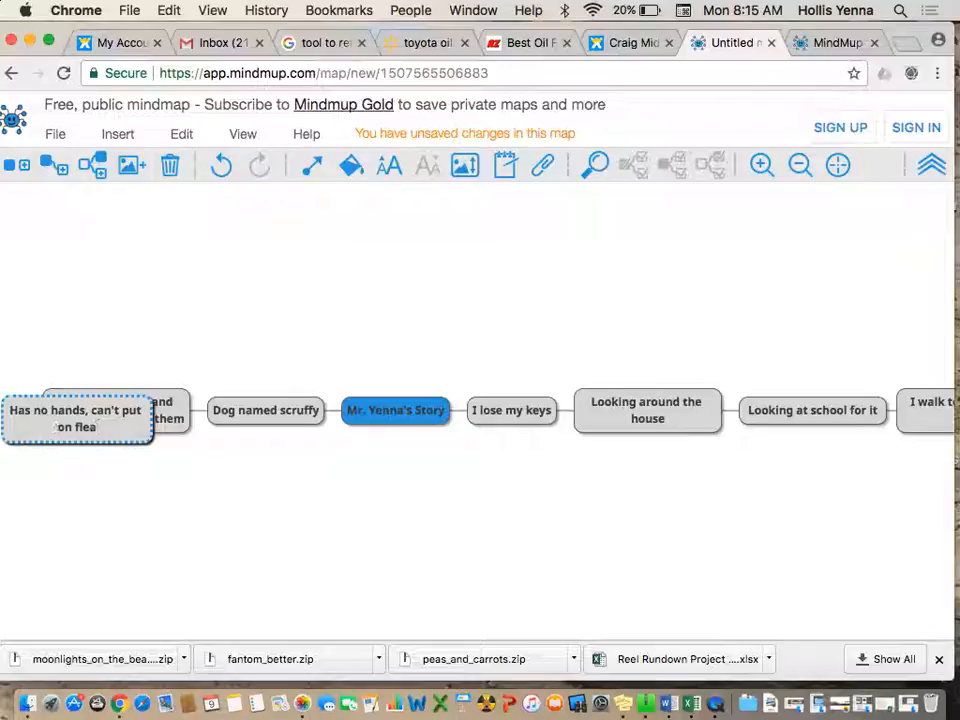
{"action": "type", "text": " shampoo"}
{"action": "key", "text": "Return"}
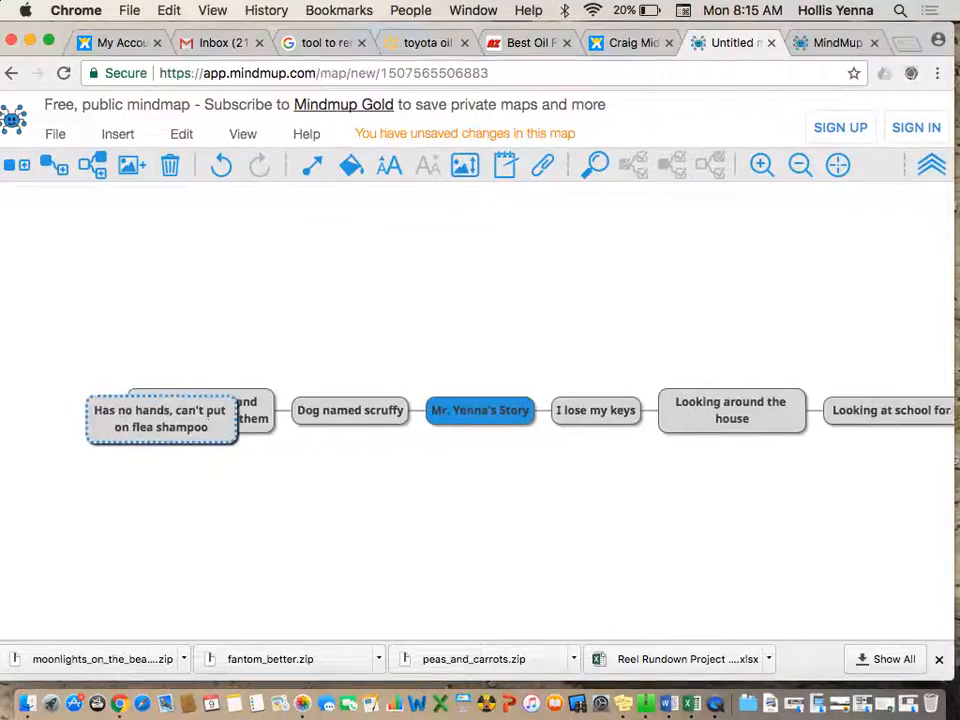
Add a child node reading "Scratches as loudly as he can all night to wake his owners" to the flea shampoo node
{"action": "left_click", "coordinate": [54, 166]}
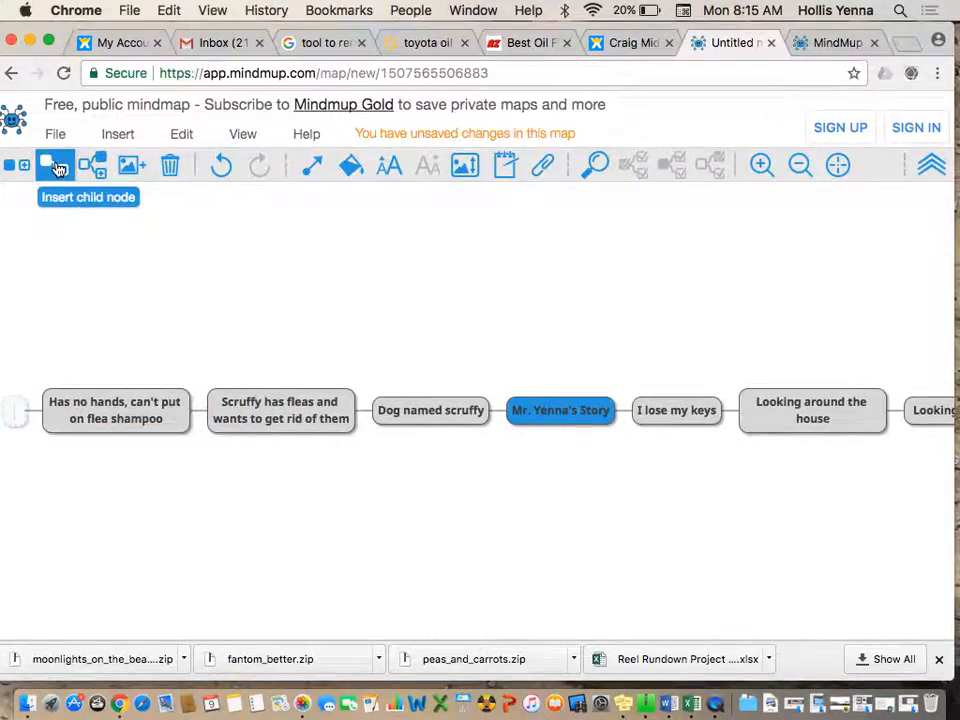
{"action": "type", "text": "Scratch"}
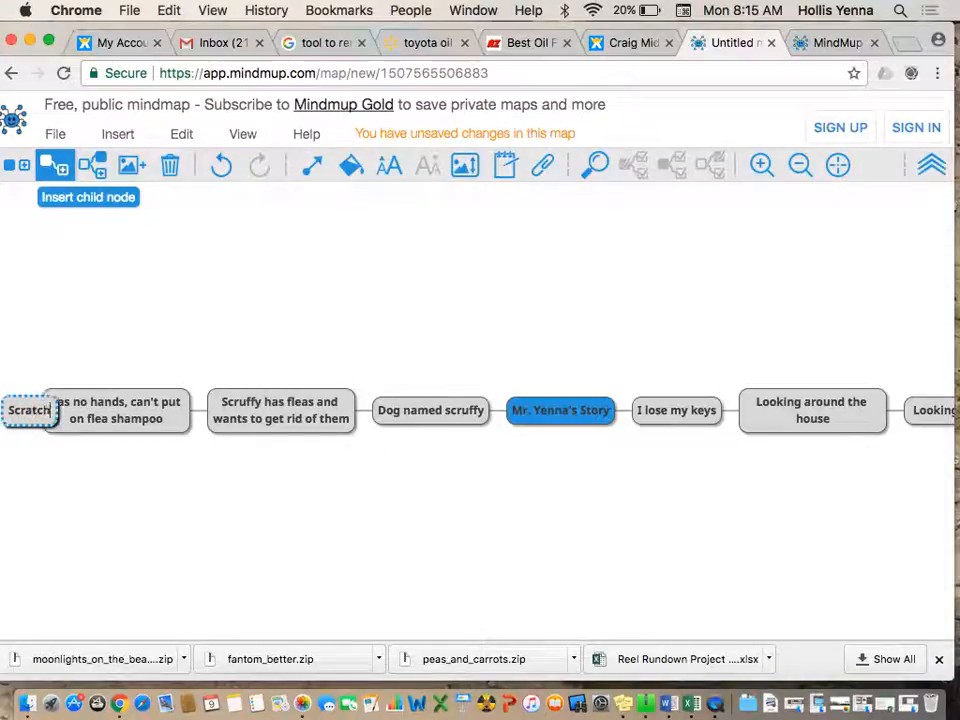
{"action": "type", "text": "es as loudly"}
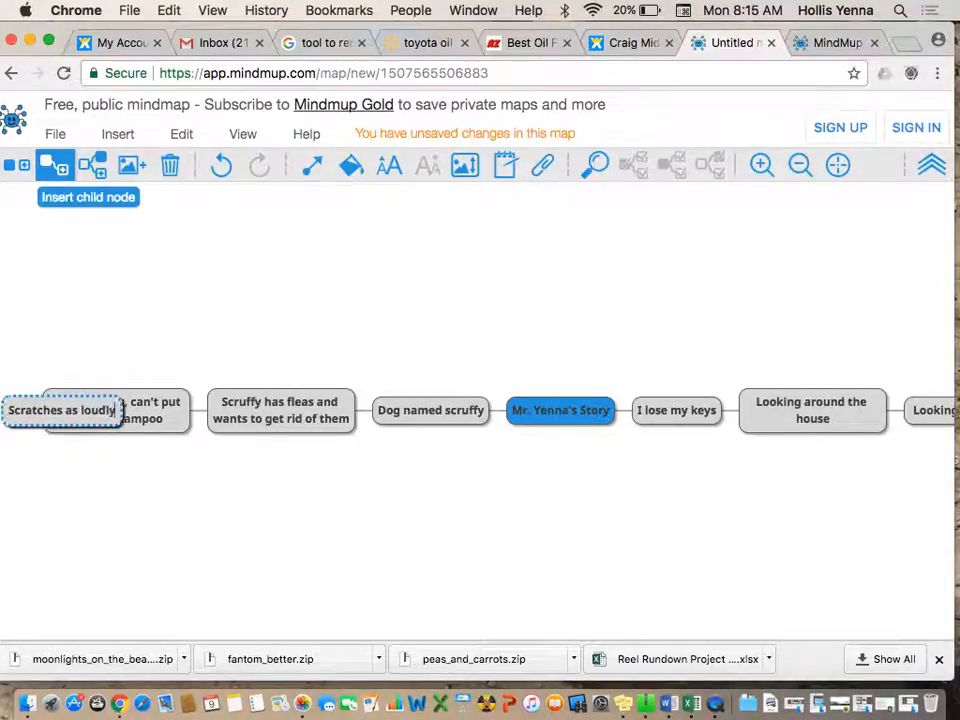
{"action": "type", "text": " as he can"}
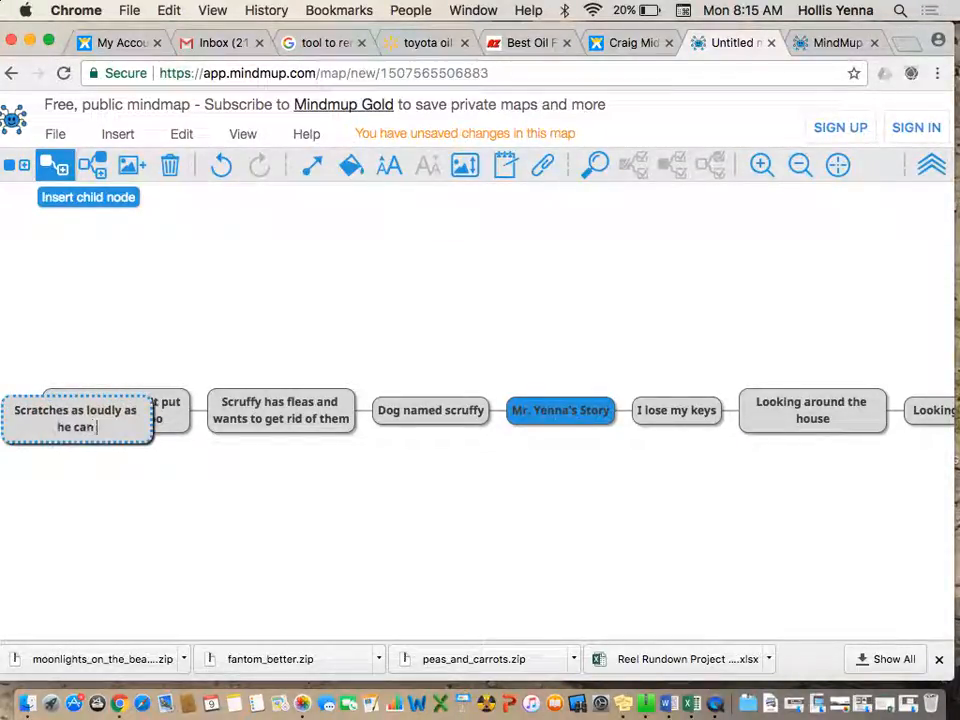
{"action": "type", "text": " all night to wake his ow"}
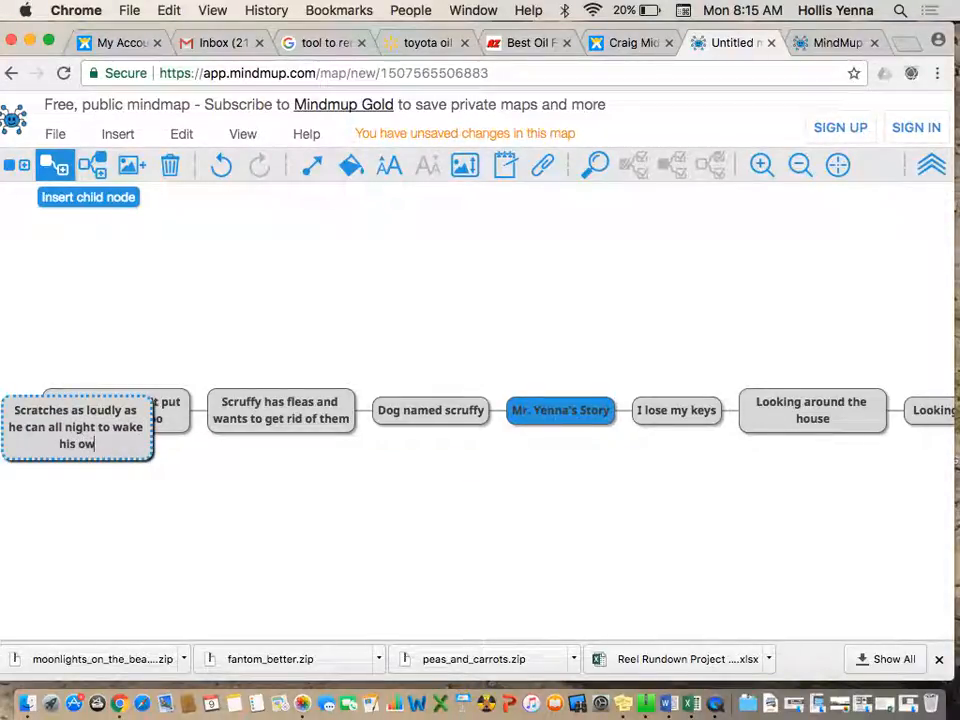
{"action": "key", "text": "BackSpace"}
{"action": "key", "text": "BackSpace"}
{"action": "type", "text": "owners"}
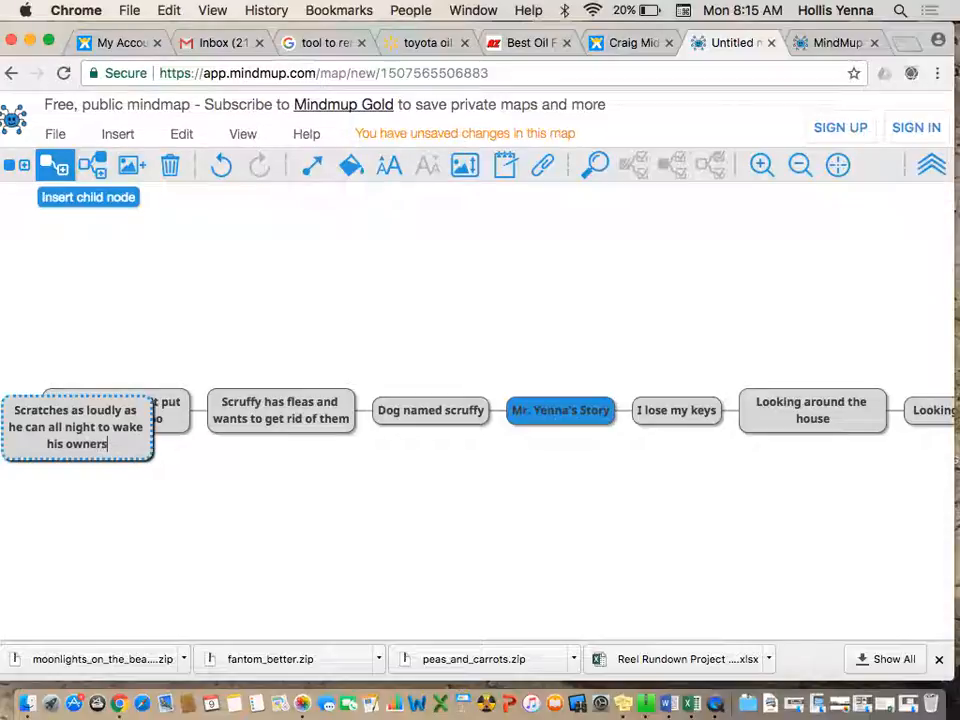
{"action": "key", "text": "Return"}
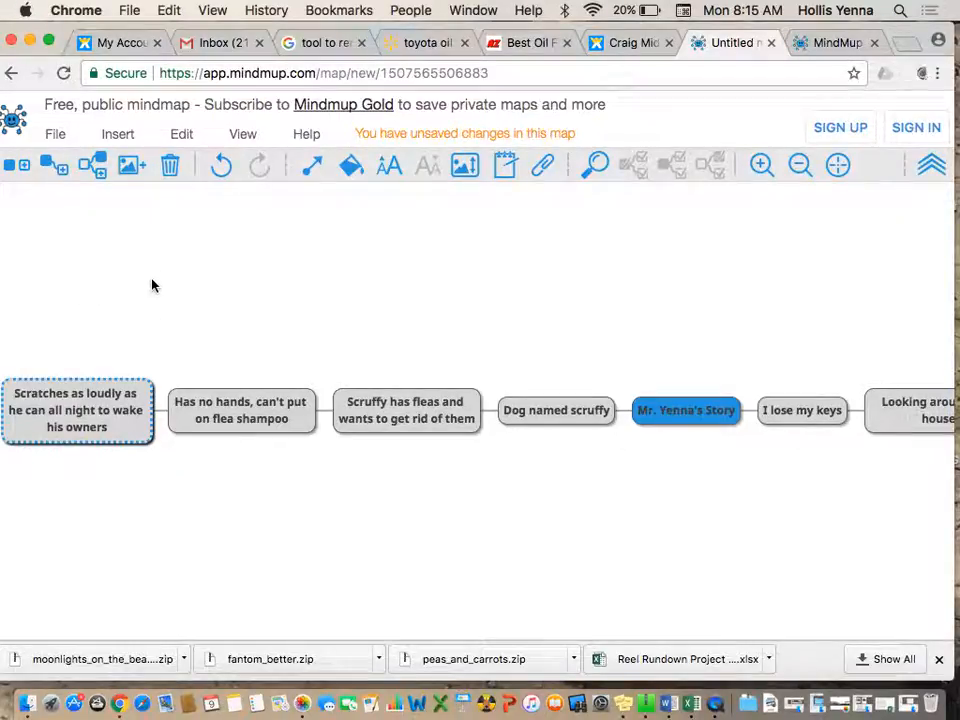
Add a child node reading "Finally, he gets a flea bath and no longer has fleas" to the scratching node
{"action": "left_click", "coordinate": [54, 165]}
{"action": "type", "text": "Final"}
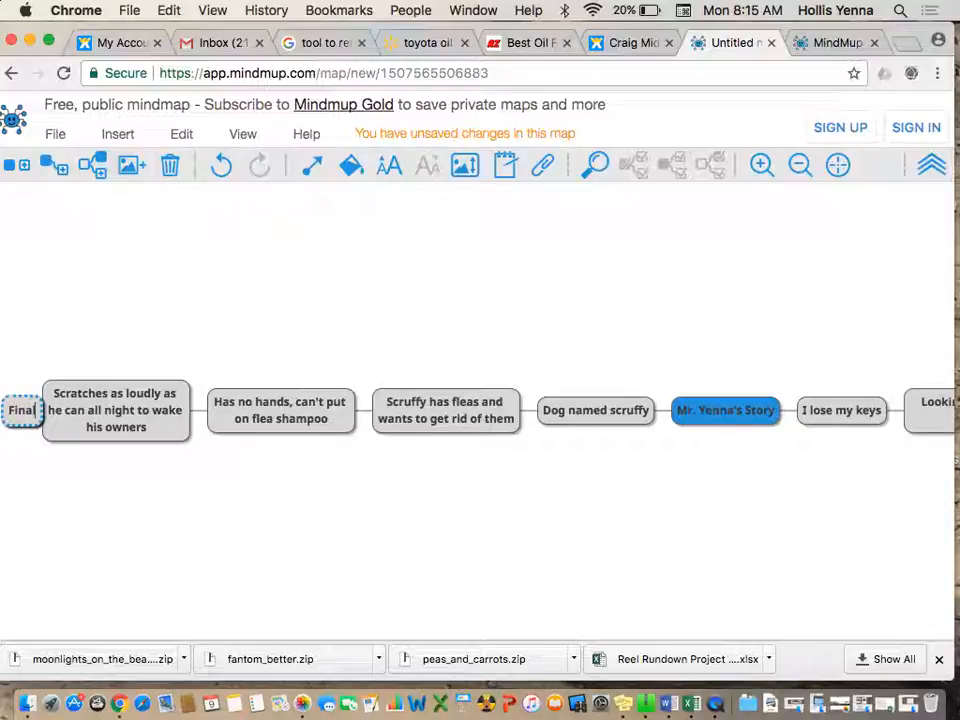
{"action": "type", "text": "ly, he gets a fleas"}
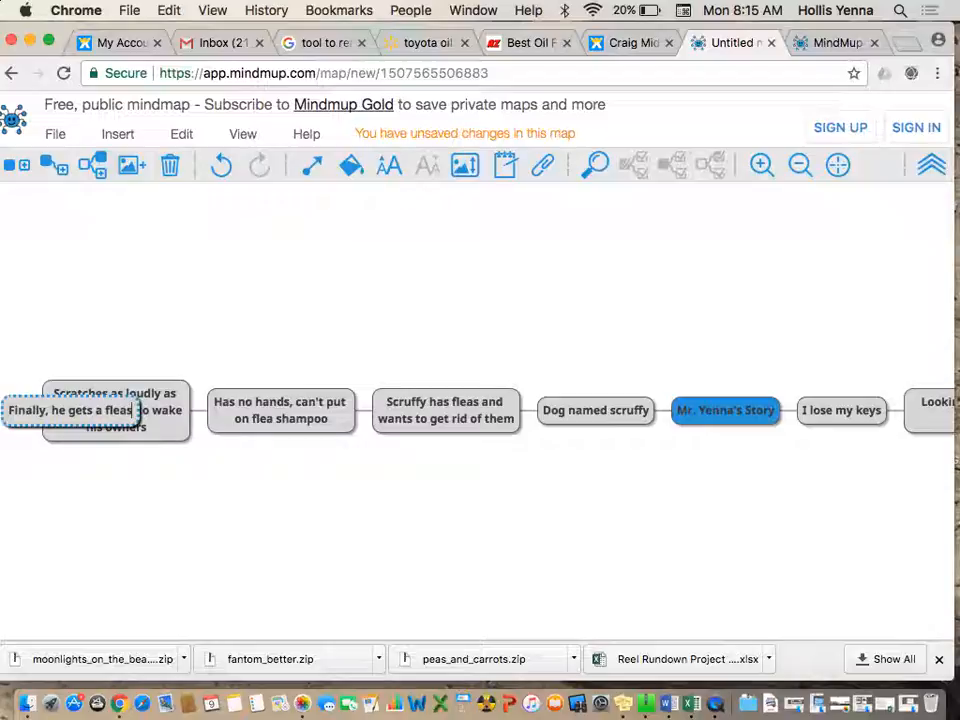
{"action": "key", "text": "BackSpace"}
{"action": "type", "text": "bath and"}
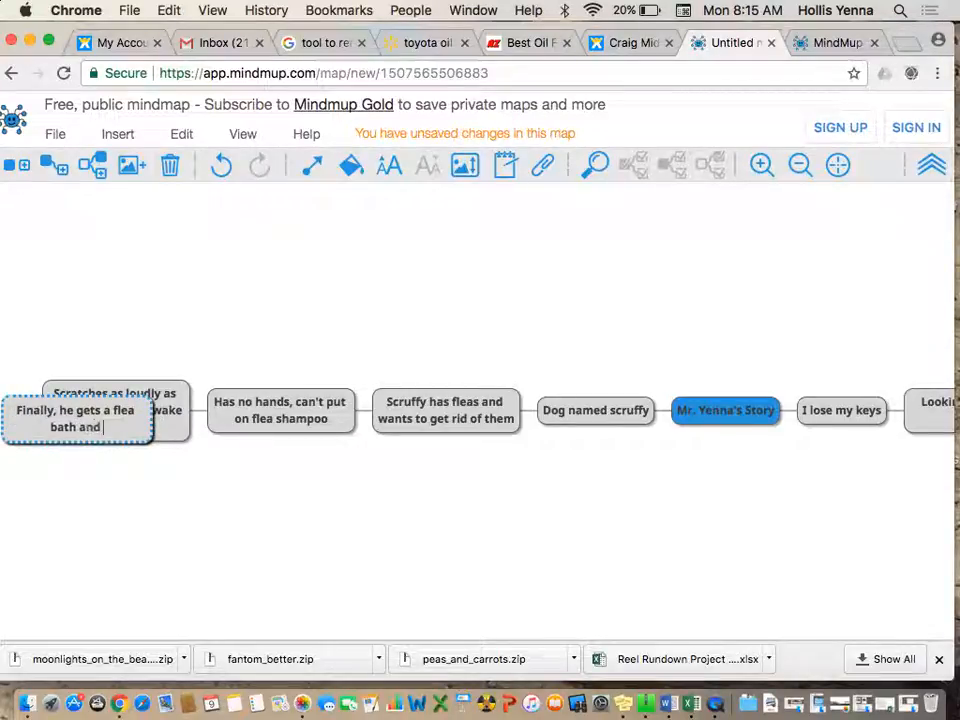
{"action": "type", "text": " no longer"}
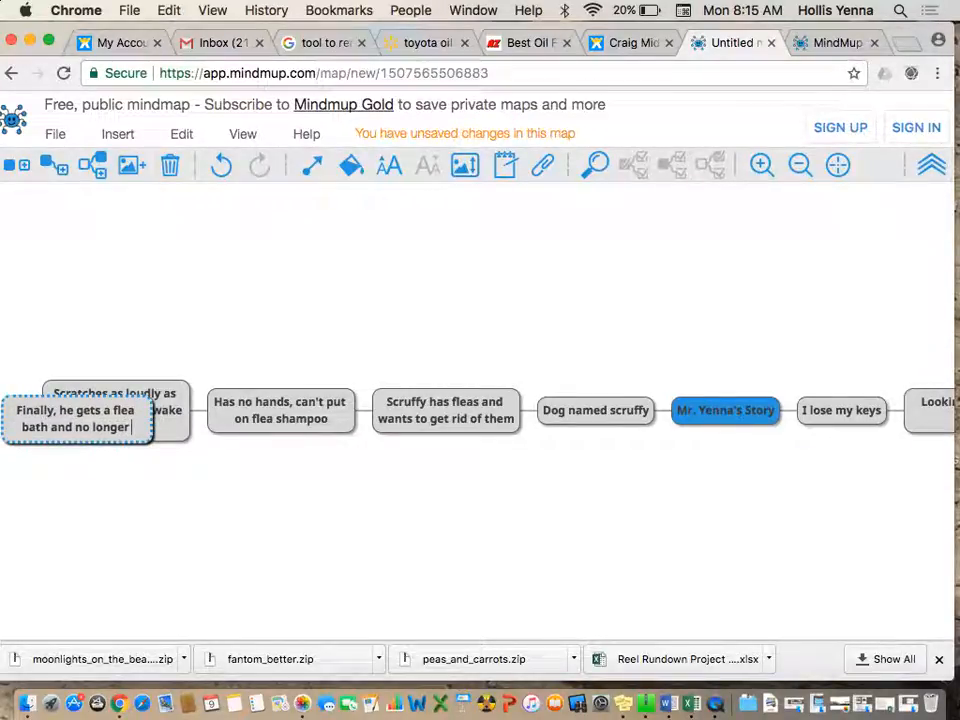
{"action": "type", "text": " has fleas"}
{"action": "key", "text": "Return"}
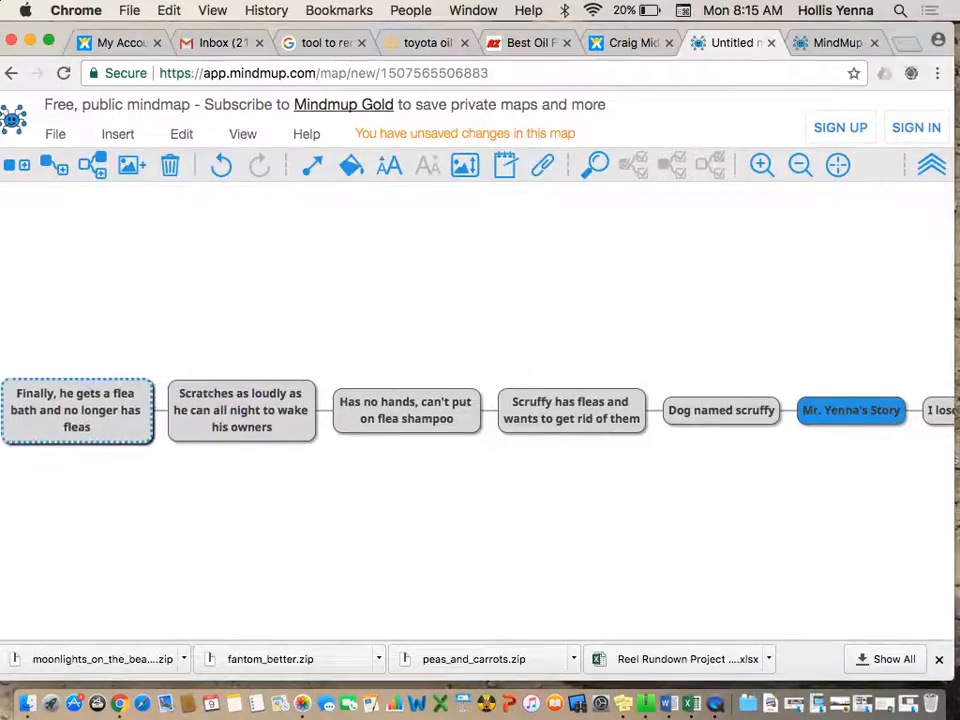
Add a sibling node beside the flea bath ending reading "Owners get mad at him and put him outside all night"
{"action": "left_click", "coordinate": [97, 172]}
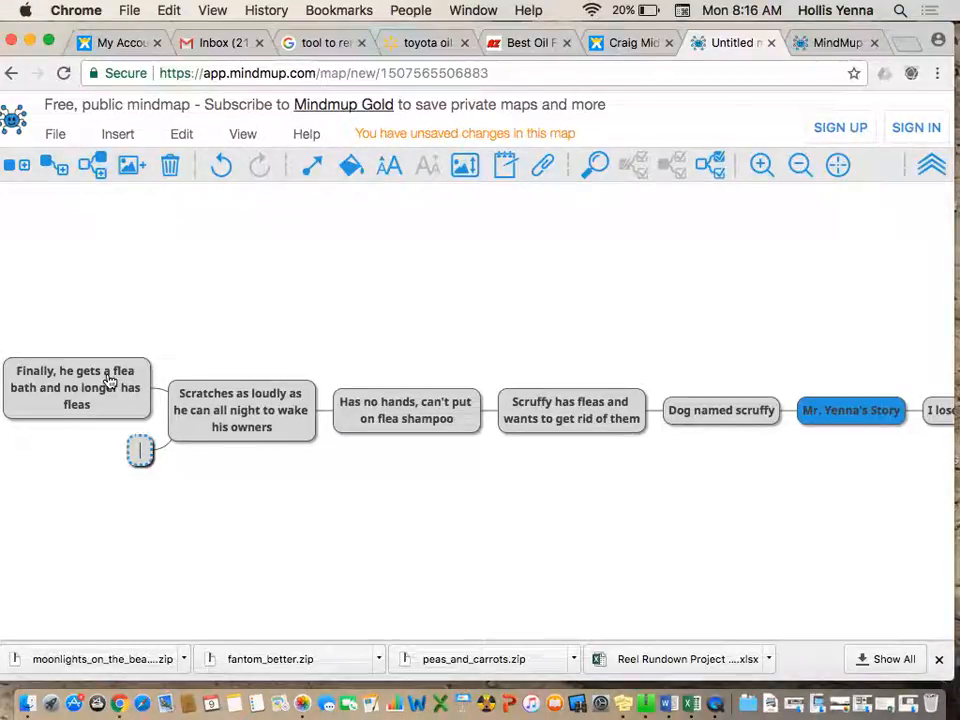
{"action": "double_click", "coordinate": [141, 452]}
{"action": "type", "text": "Owners get b"}
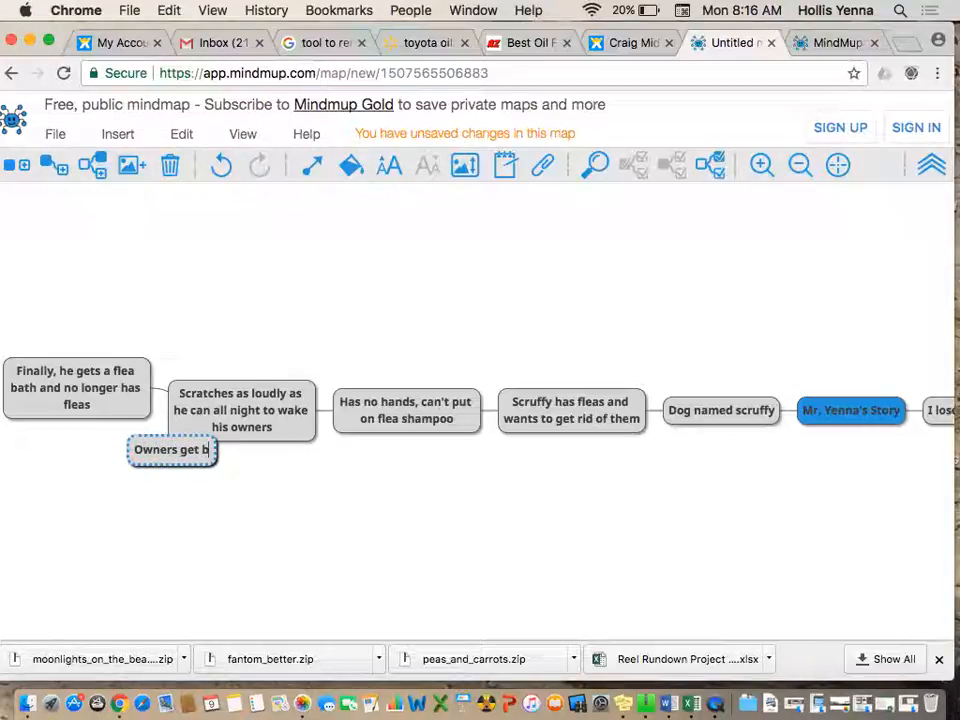
{"action": "key", "text": "BackSpace"}
{"action": "type", "text": "mad at him and"}
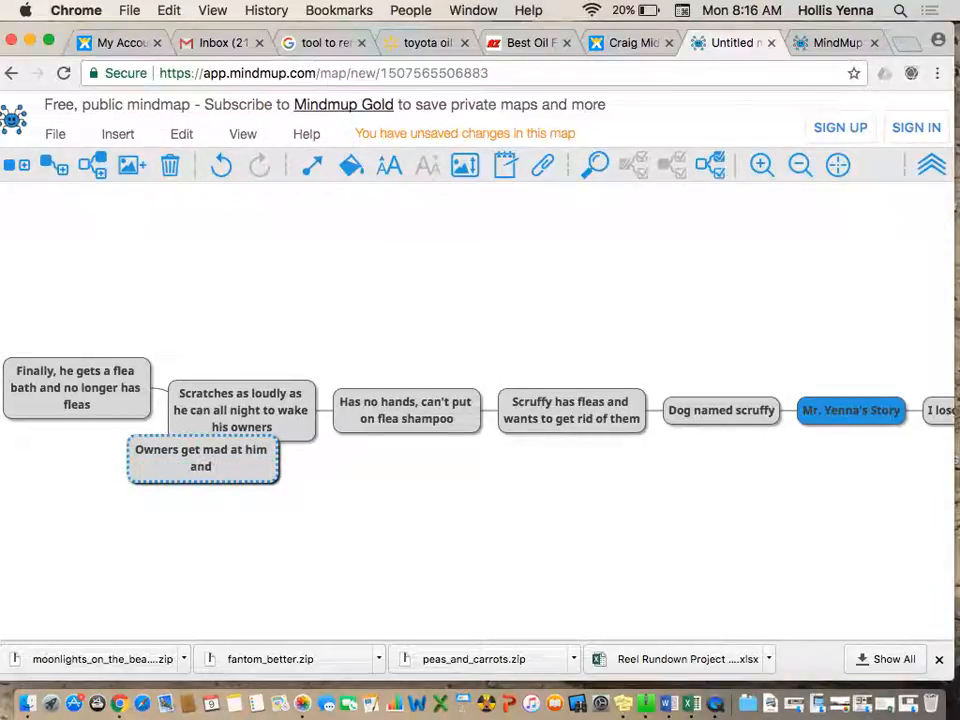
{"action": "type", "text": " put"}
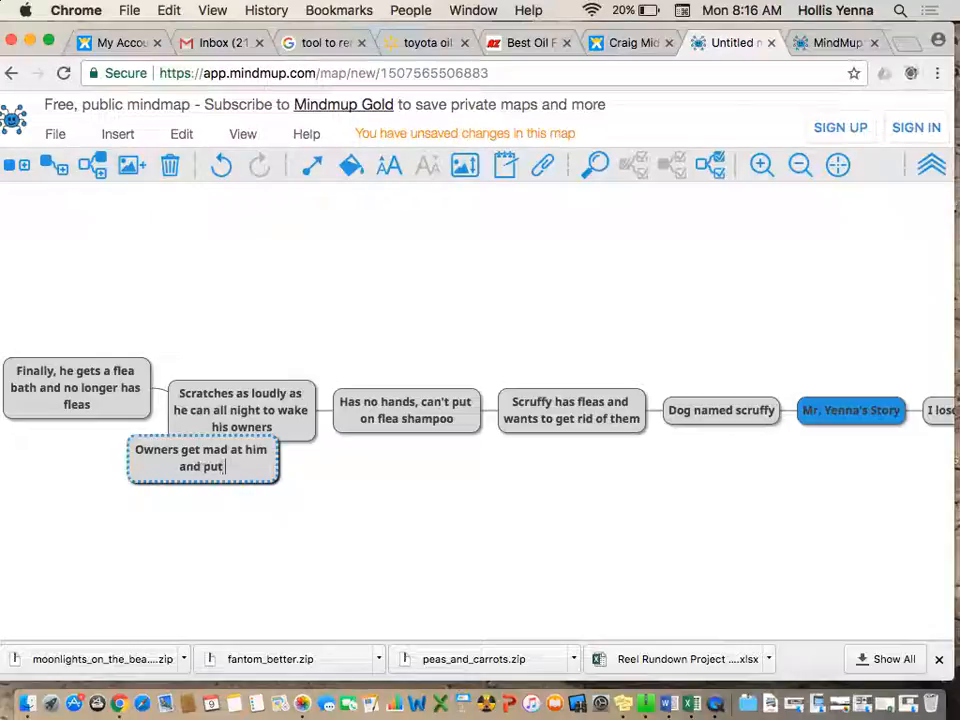
{"action": "type", "text": " him outside a"}
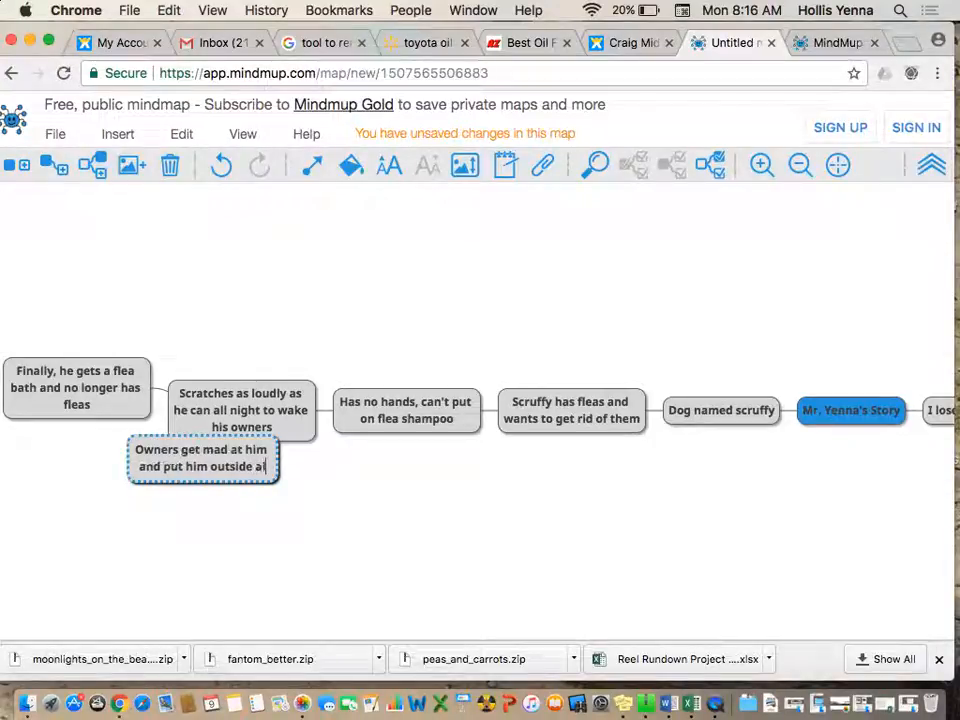
{"action": "type", "text": "ll night in"}
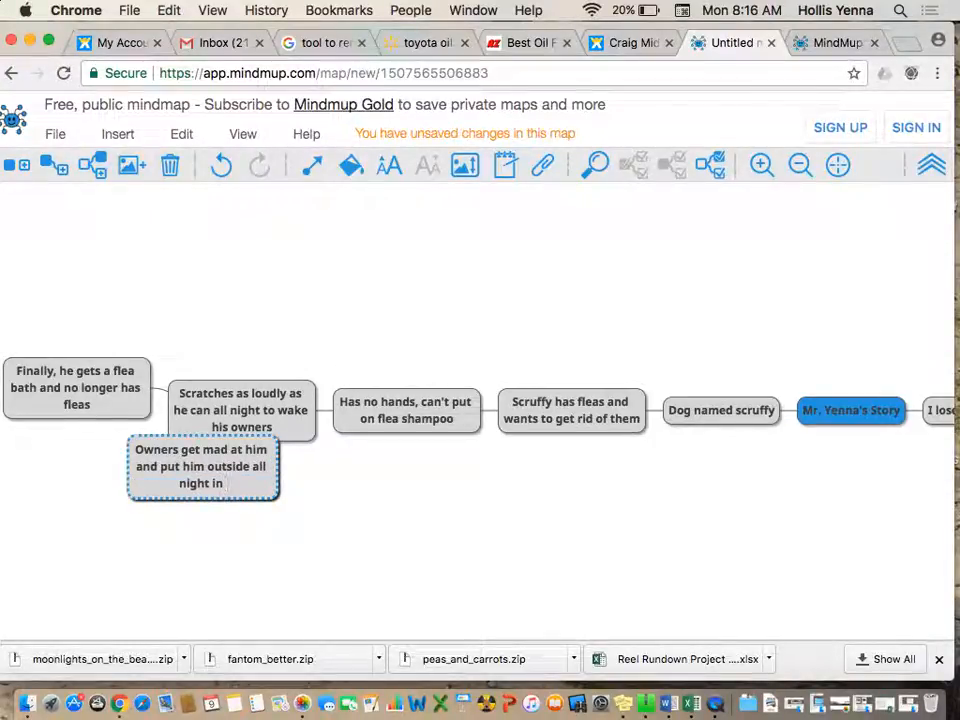
{"action": "key", "text": "BackSpace"}
{"action": "key", "text": "BackSpace"}
{"action": "key", "text": "BackSpace"}
{"action": "key", "text": "Return"}
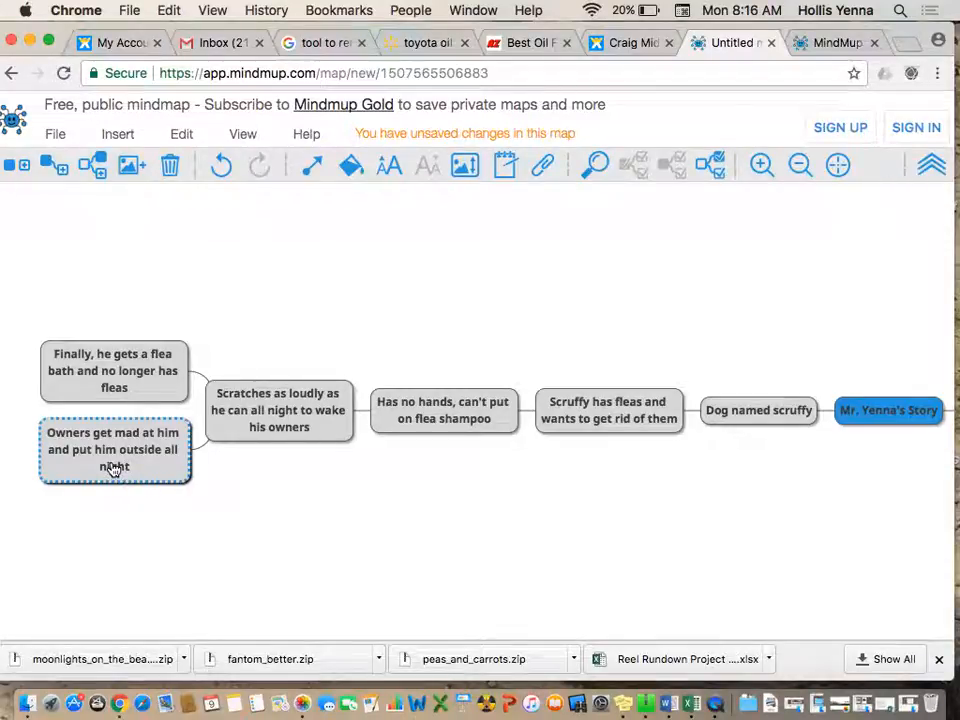
Add a child node reading "Scruffy meets a stray dog, the dog has flea shampoo and gives it to SCruffy" to the angry owners node
{"action": "left_click", "coordinate": [59, 172]}
{"action": "type", "text": "c"}
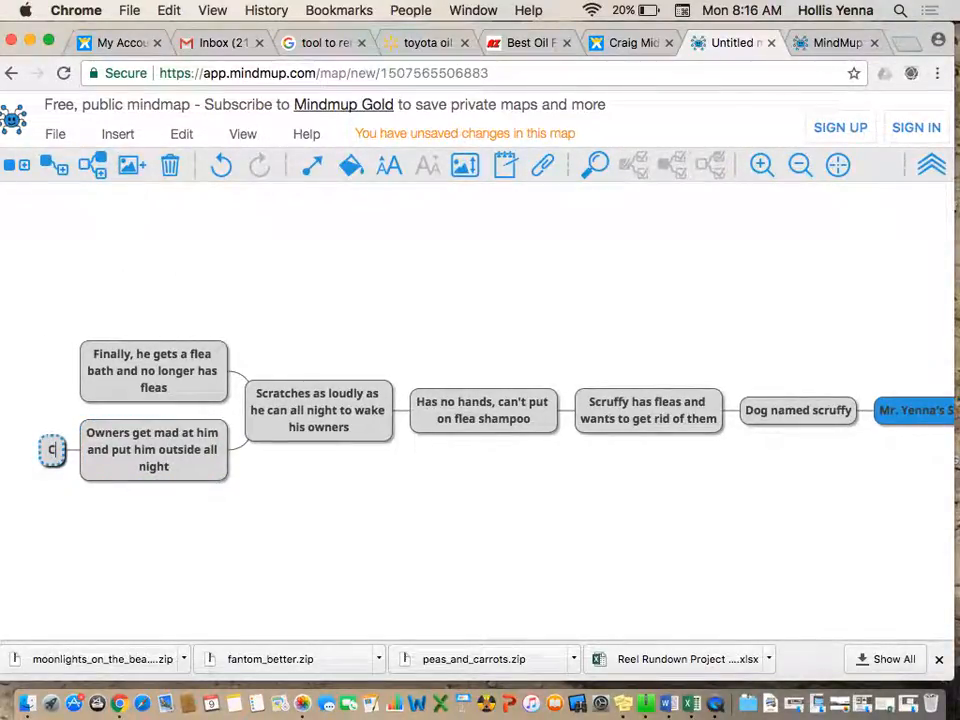
{"action": "type", "text": "cruffy meets a stray dog, t"}
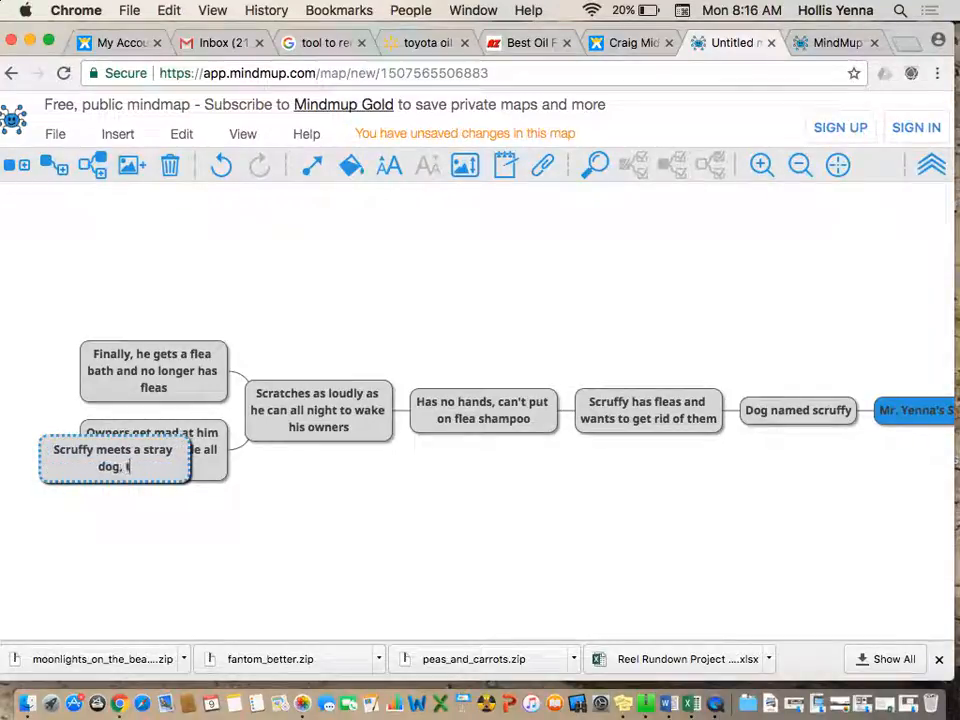
{"action": "type", "text": "he dog has fleas"}
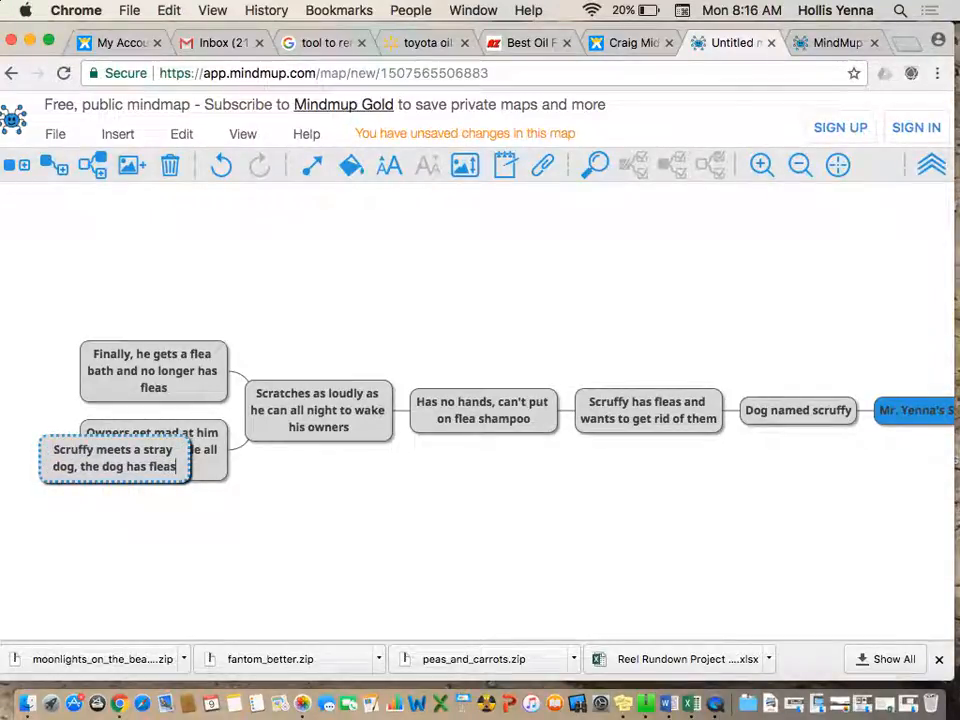
{"action": "key", "text": "BackSpace"}
{"action": "type", "text": "shampoo"}
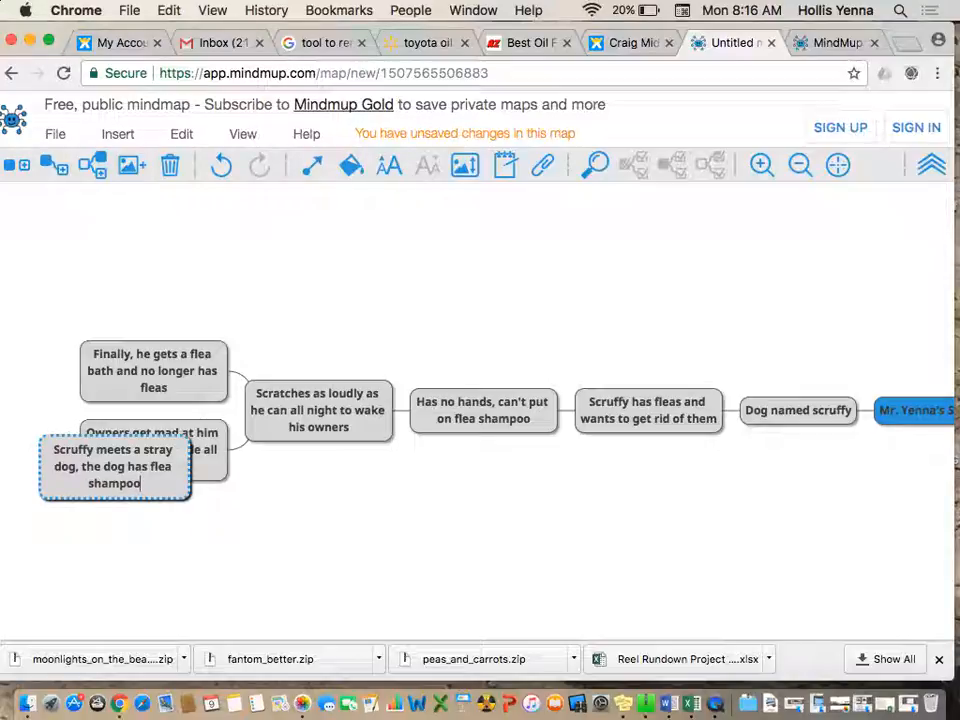
{"action": "type", "text": " and gives it to scruffy"}
{"action": "key", "text": "Return"}
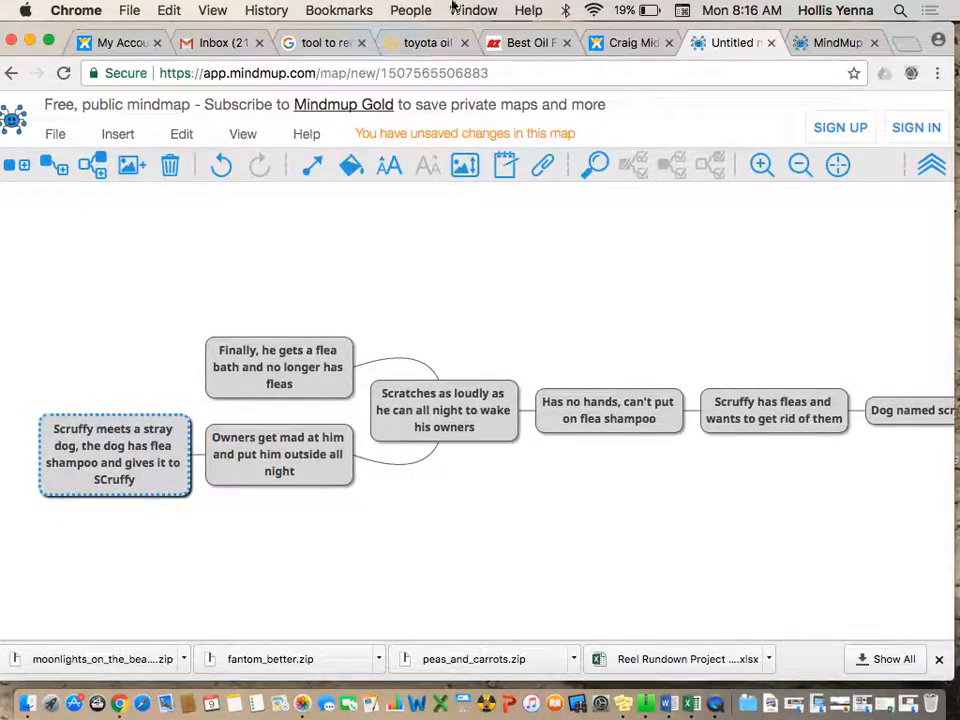
{"action": "left_click_drag", "start_coordinate": [372, 36], "coordinate": [265, 8]}
{"action": "scroll", "coordinate": [436, 287], "scroll_direction": "right", "scroll_amount": 5}
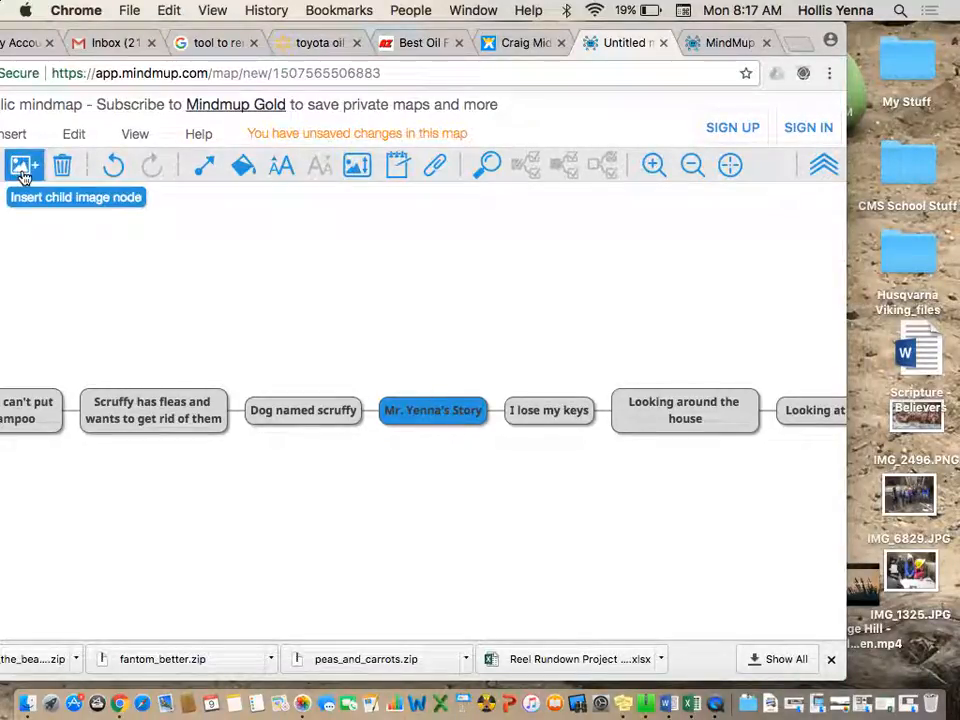
{"action": "left_click", "coordinate": [429, 414]}
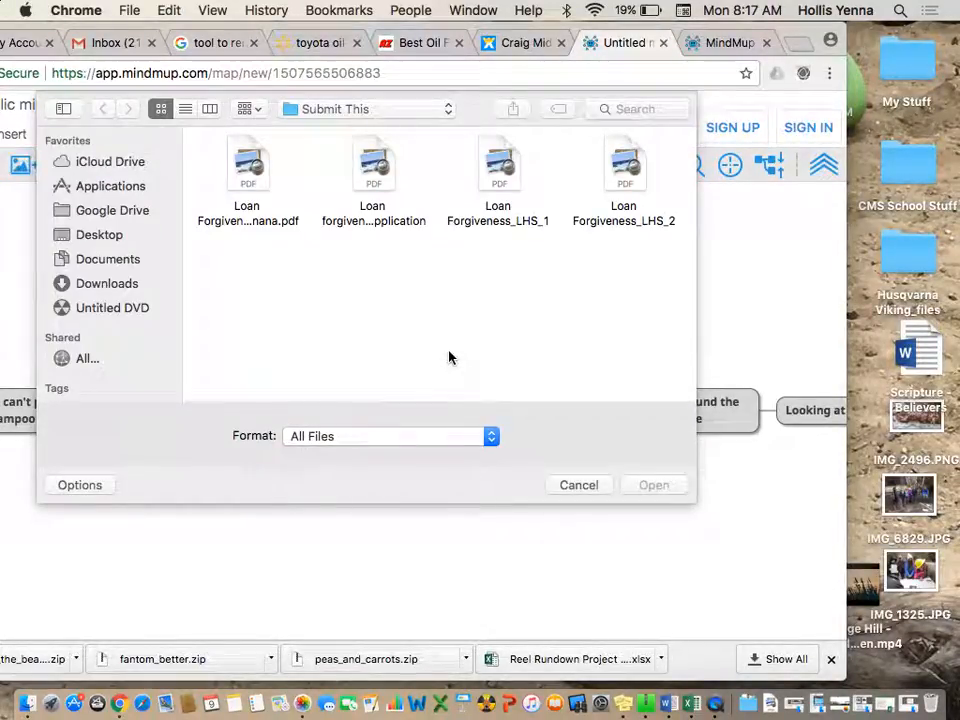
{"action": "left_click", "coordinate": [574, 487]}
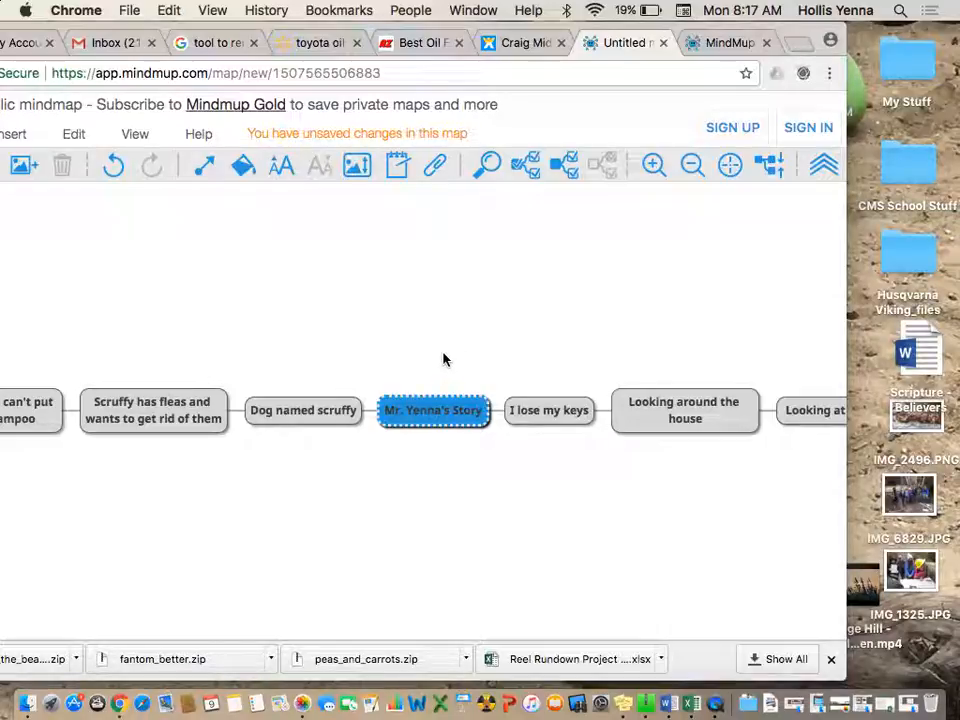
Check the print preview of the mind map page and cancel without printing
{"action": "right_click", "coordinate": [444, 360]}
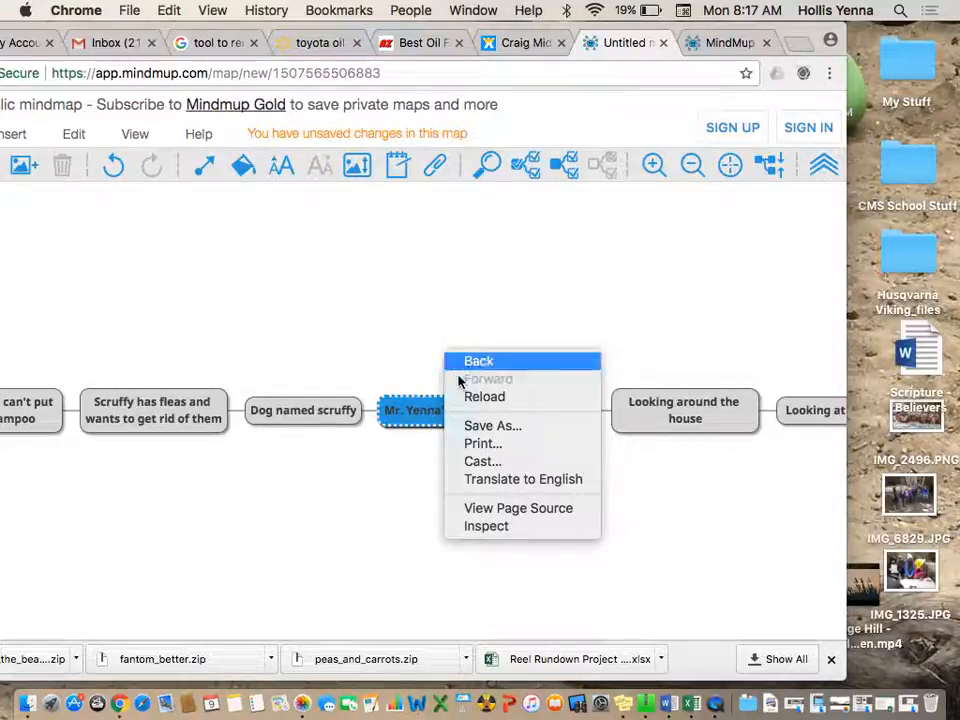
{"action": "left_click", "coordinate": [480, 444]}
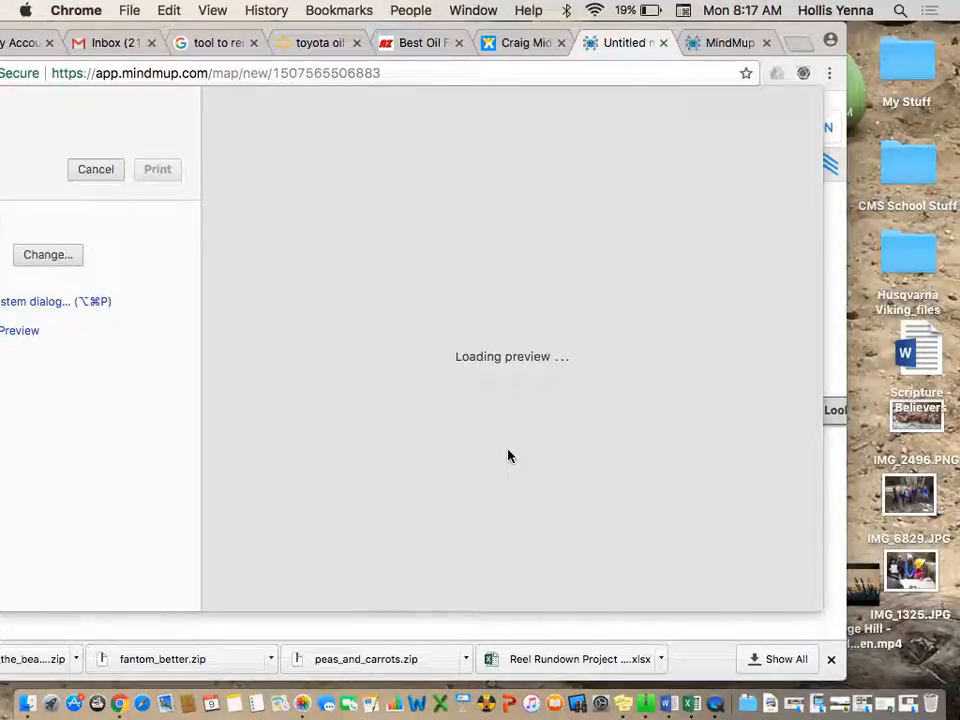
{"action": "left_click_drag", "start_coordinate": [270, 28], "coordinate": [372, 6]}
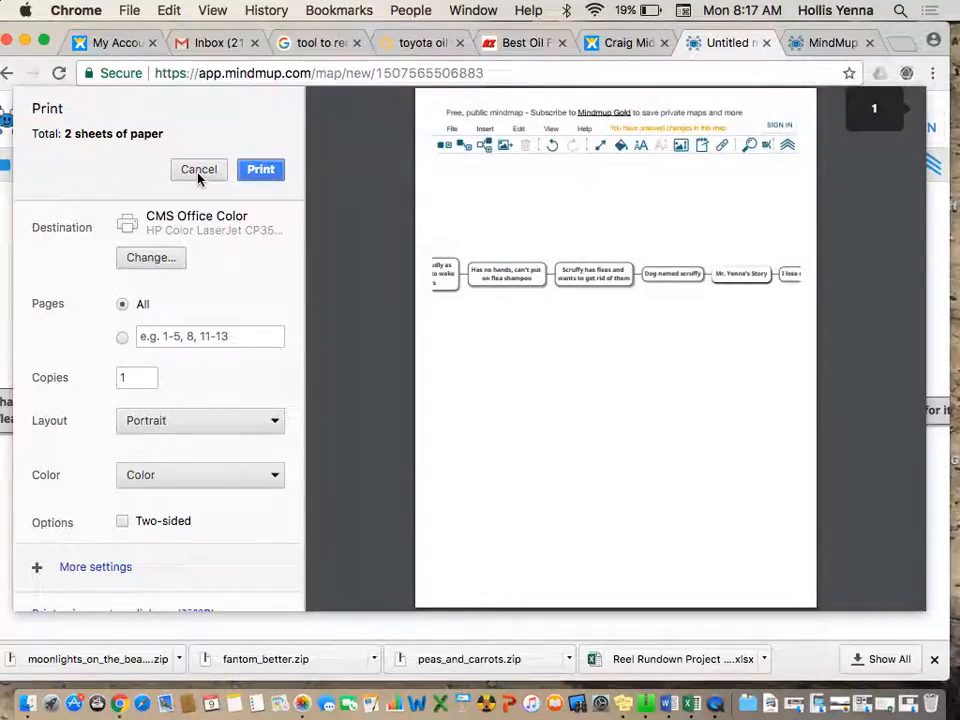
{"action": "left_click", "coordinate": [198, 174]}
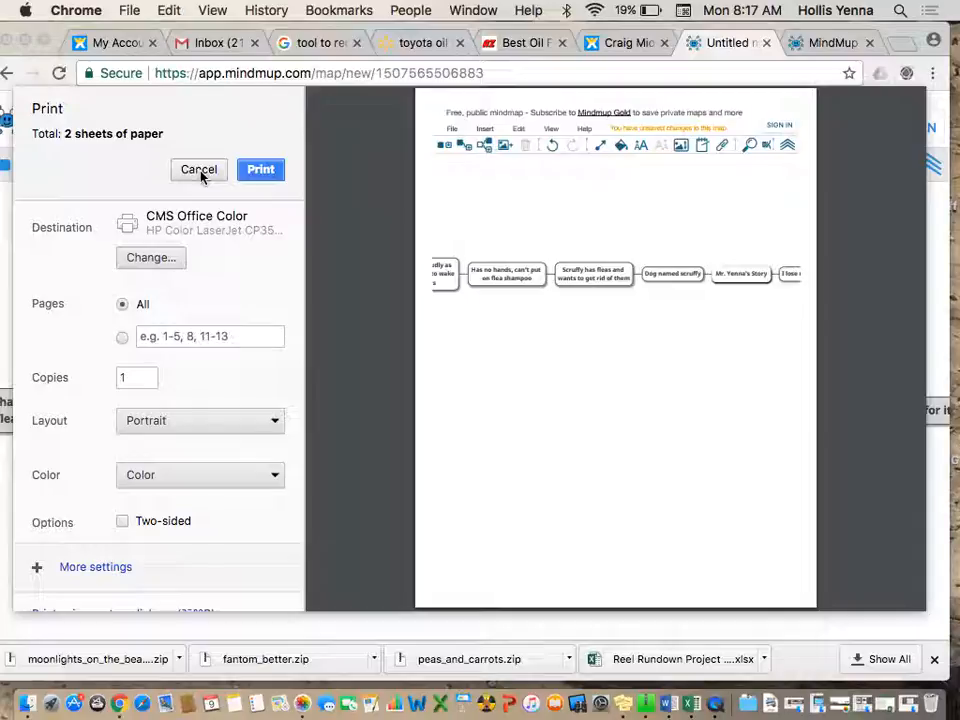
Close the print preview without printing and move the browser window down to uncover part of the desktop
{"action": "left_click", "coordinate": [198, 170]}
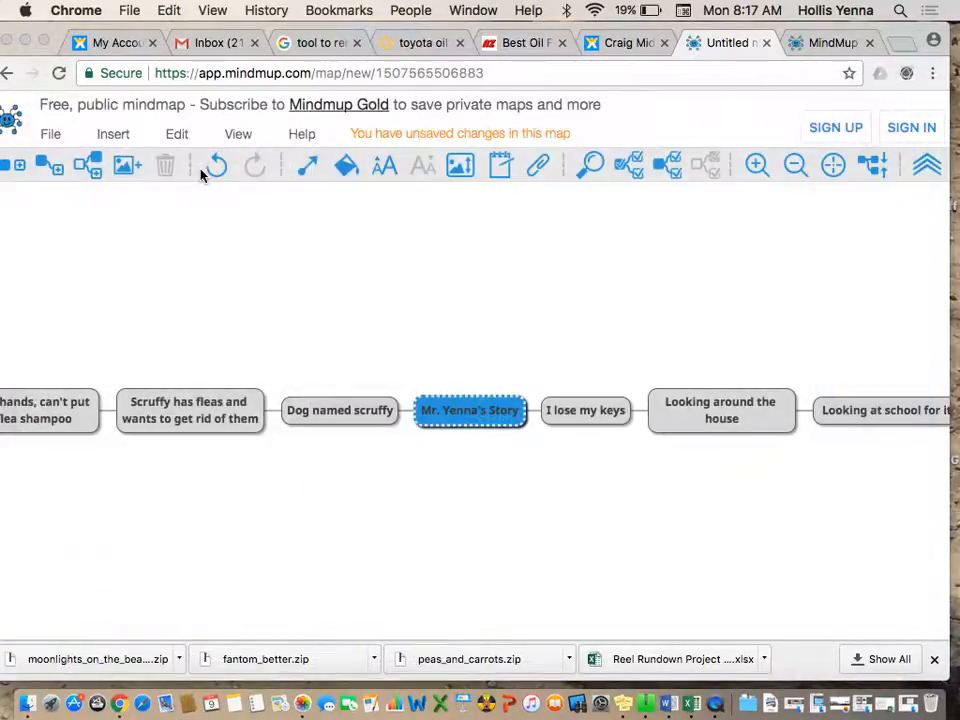
{"action": "left_click_drag", "start_coordinate": [100, 30], "coordinate": [144, 150]}
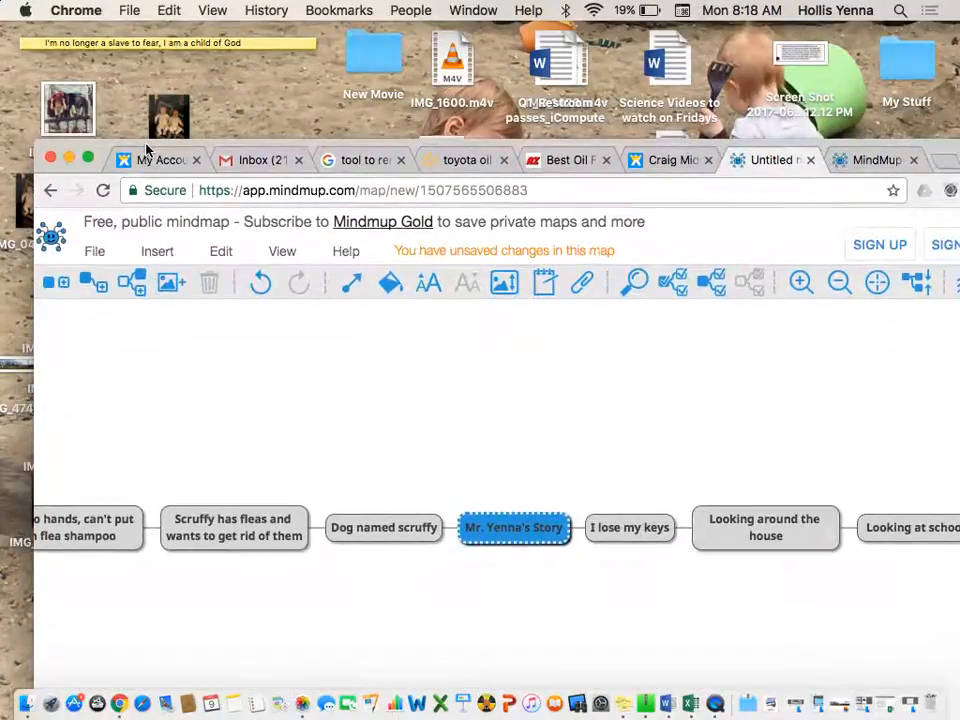
Switch to QuickTime Player and quit it to end the screen recording
{"action": "left_click", "coordinate": [715, 706]}
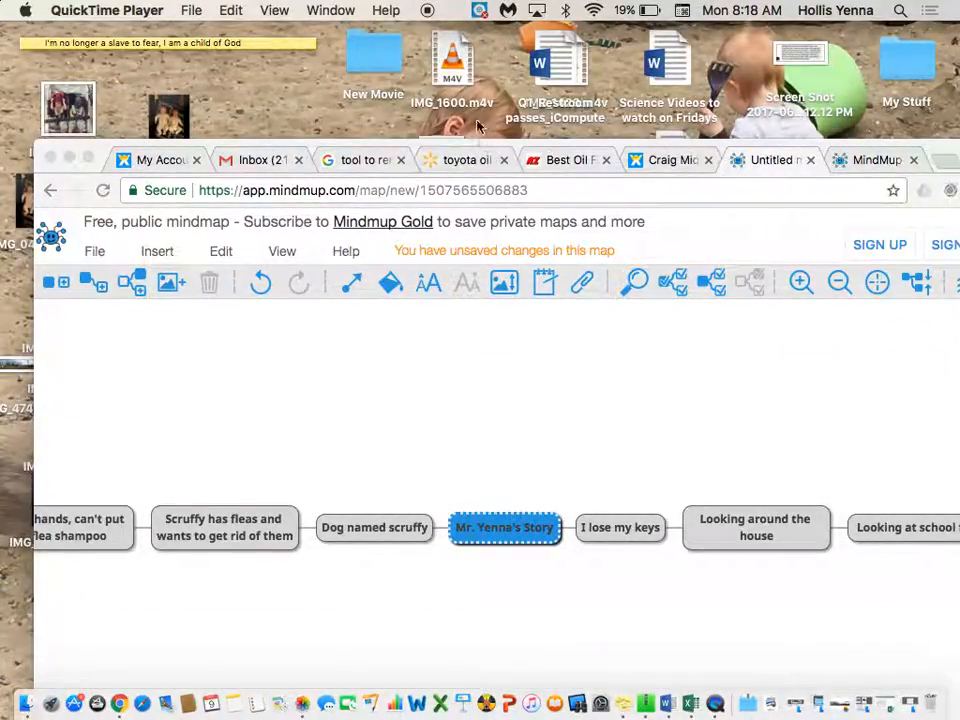
{"action": "left_click", "coordinate": [122, 10]}
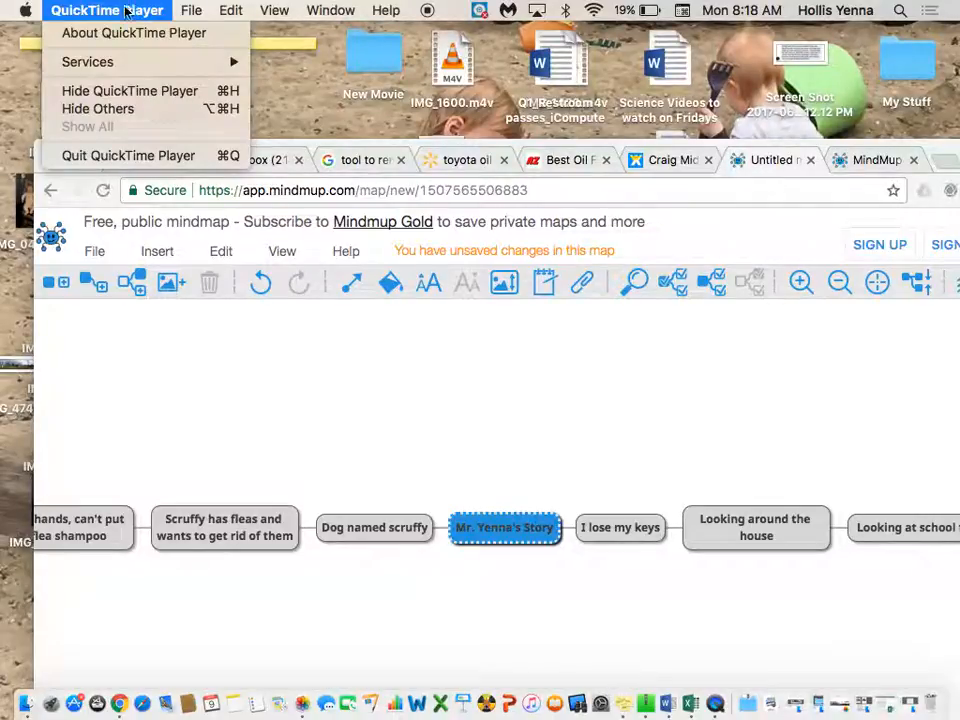
{"action": "left_click", "coordinate": [125, 155]}
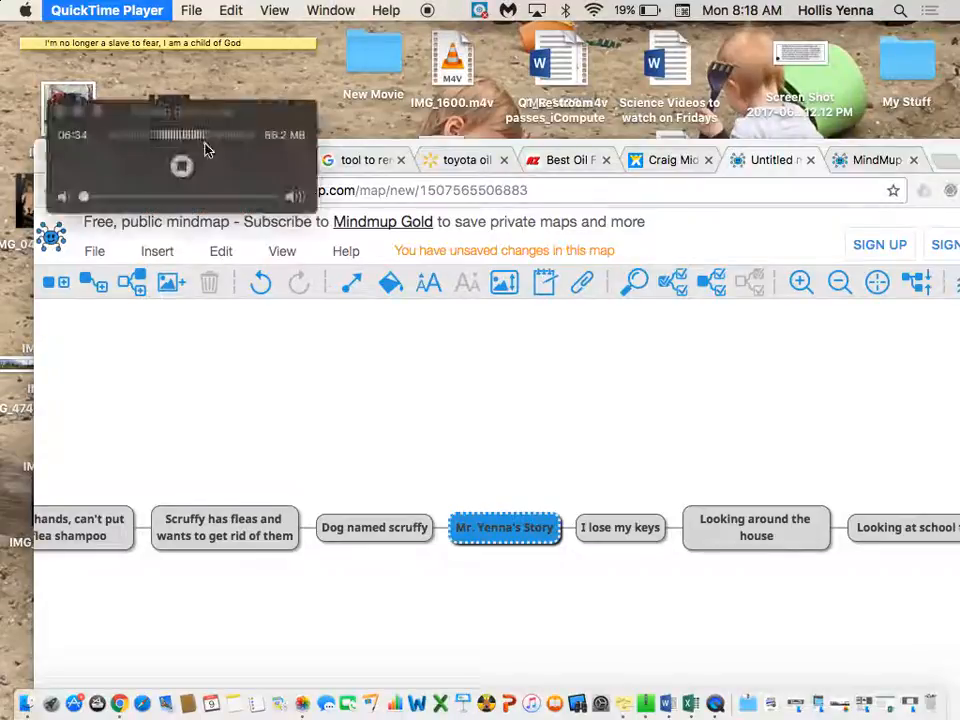
Name the screen recording "Mindmup Concept Mapping Tutorial" for saving
{"action": "type", "text": "Mindmup Tutorial"}
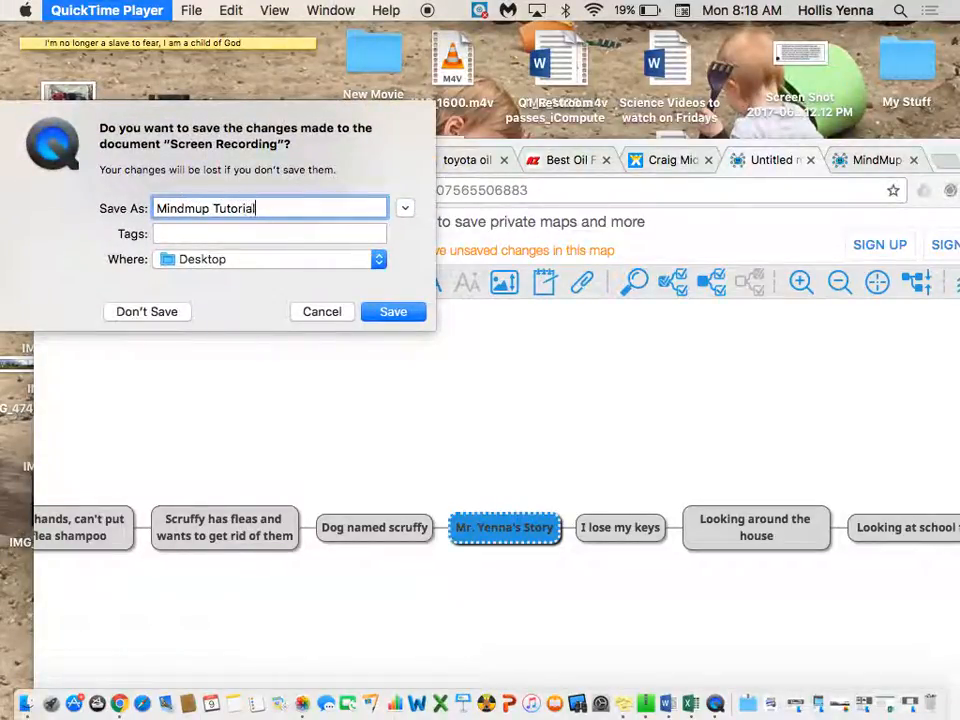
{"action": "left_click", "coordinate": [212, 208]}
{"action": "type", "text": "Concept Mapping"}
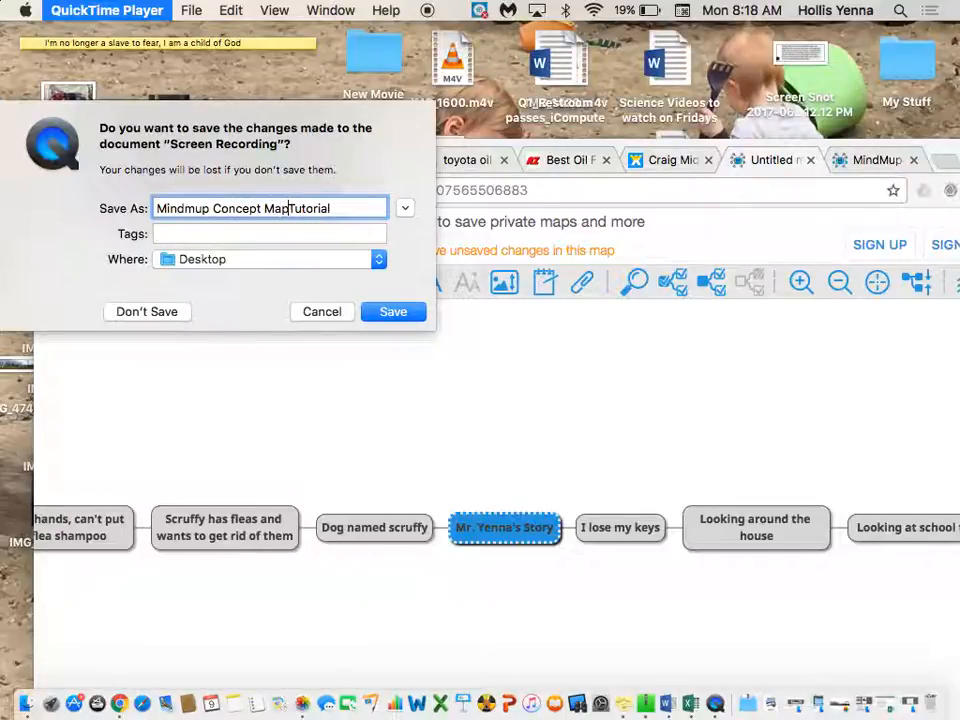